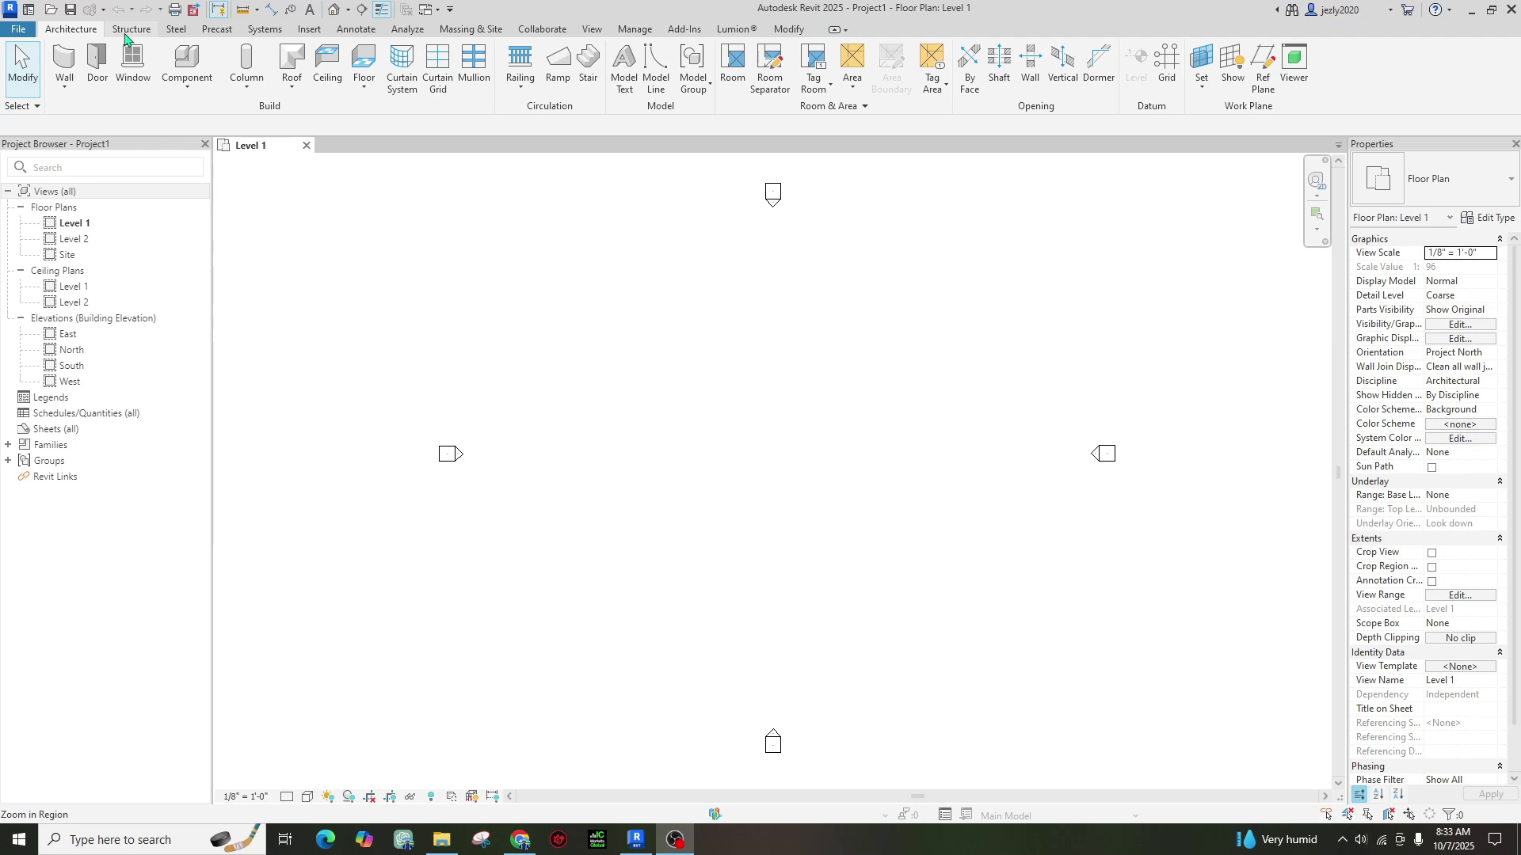
# Review the tool sets for architecture, structure, steel, precast, systems, annotation, analysis, project management, views and modification.
pyautogui.click(124, 34)
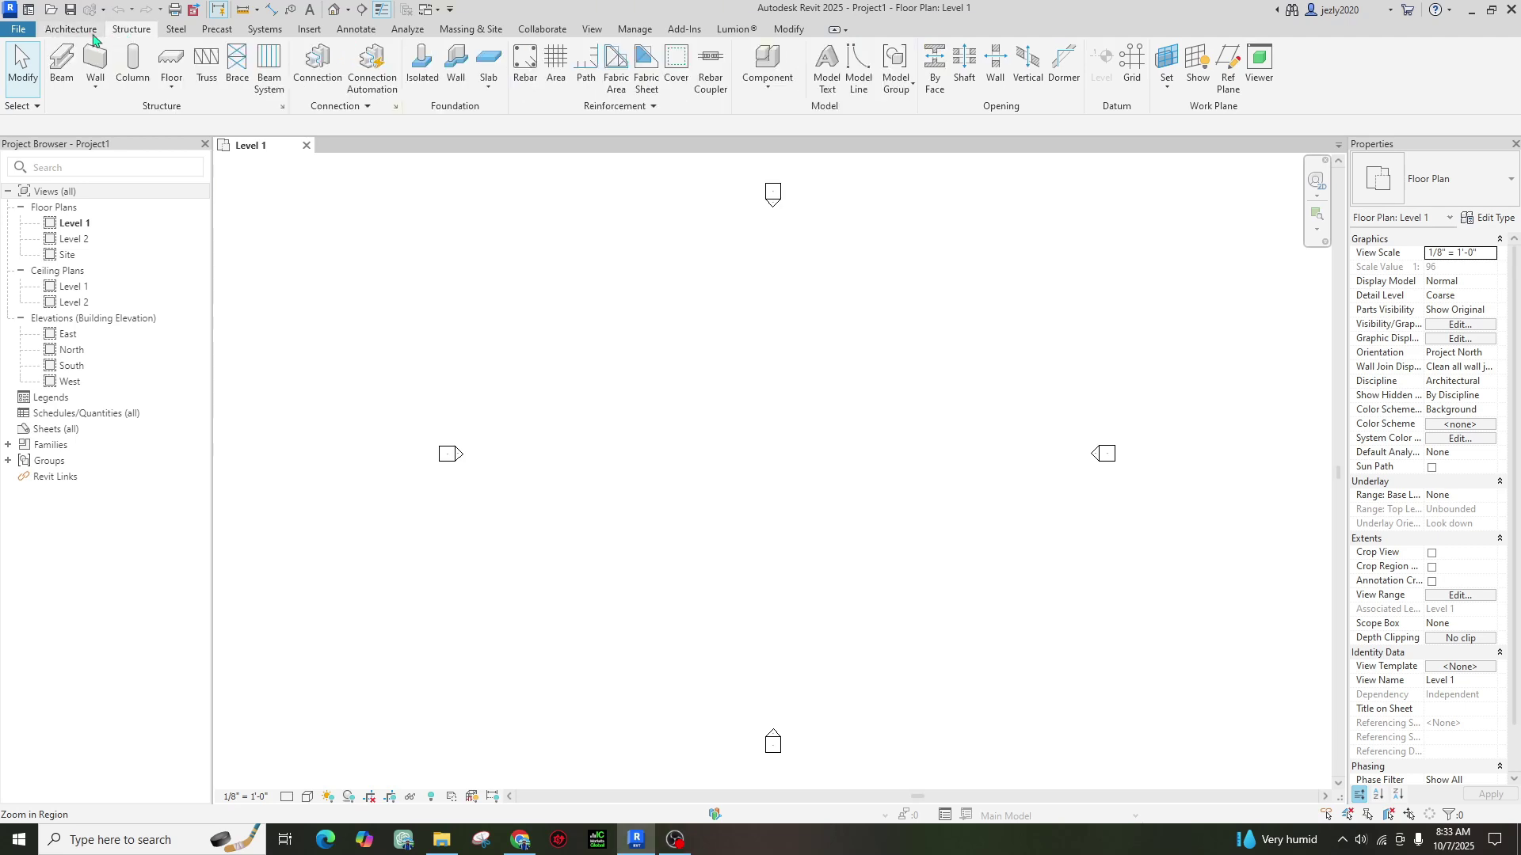
pyautogui.click(91, 34)
pyautogui.click(124, 34)
pyautogui.click(178, 32)
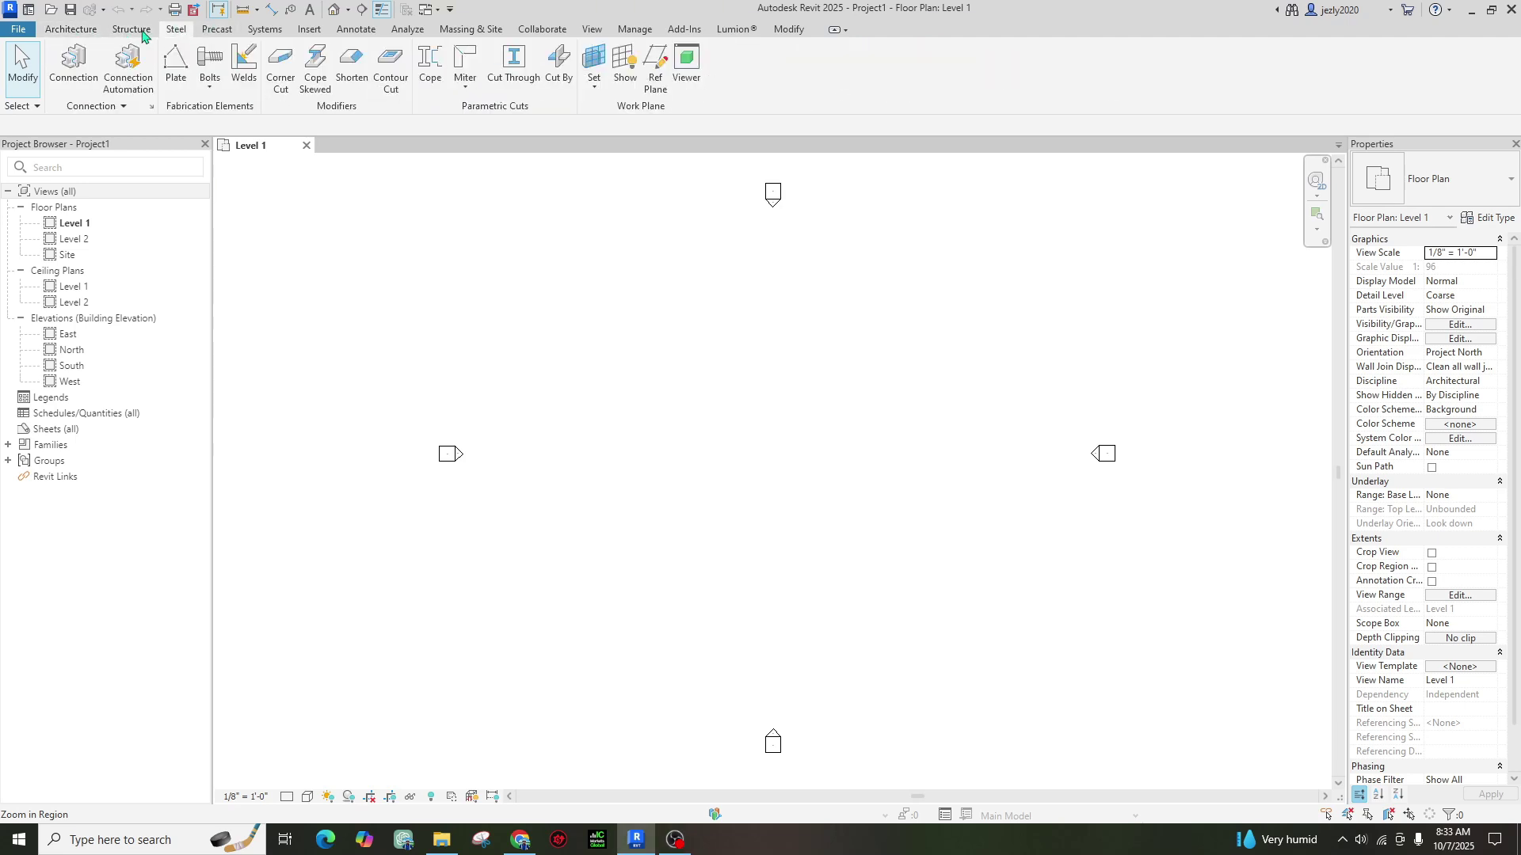
pyautogui.click(84, 32)
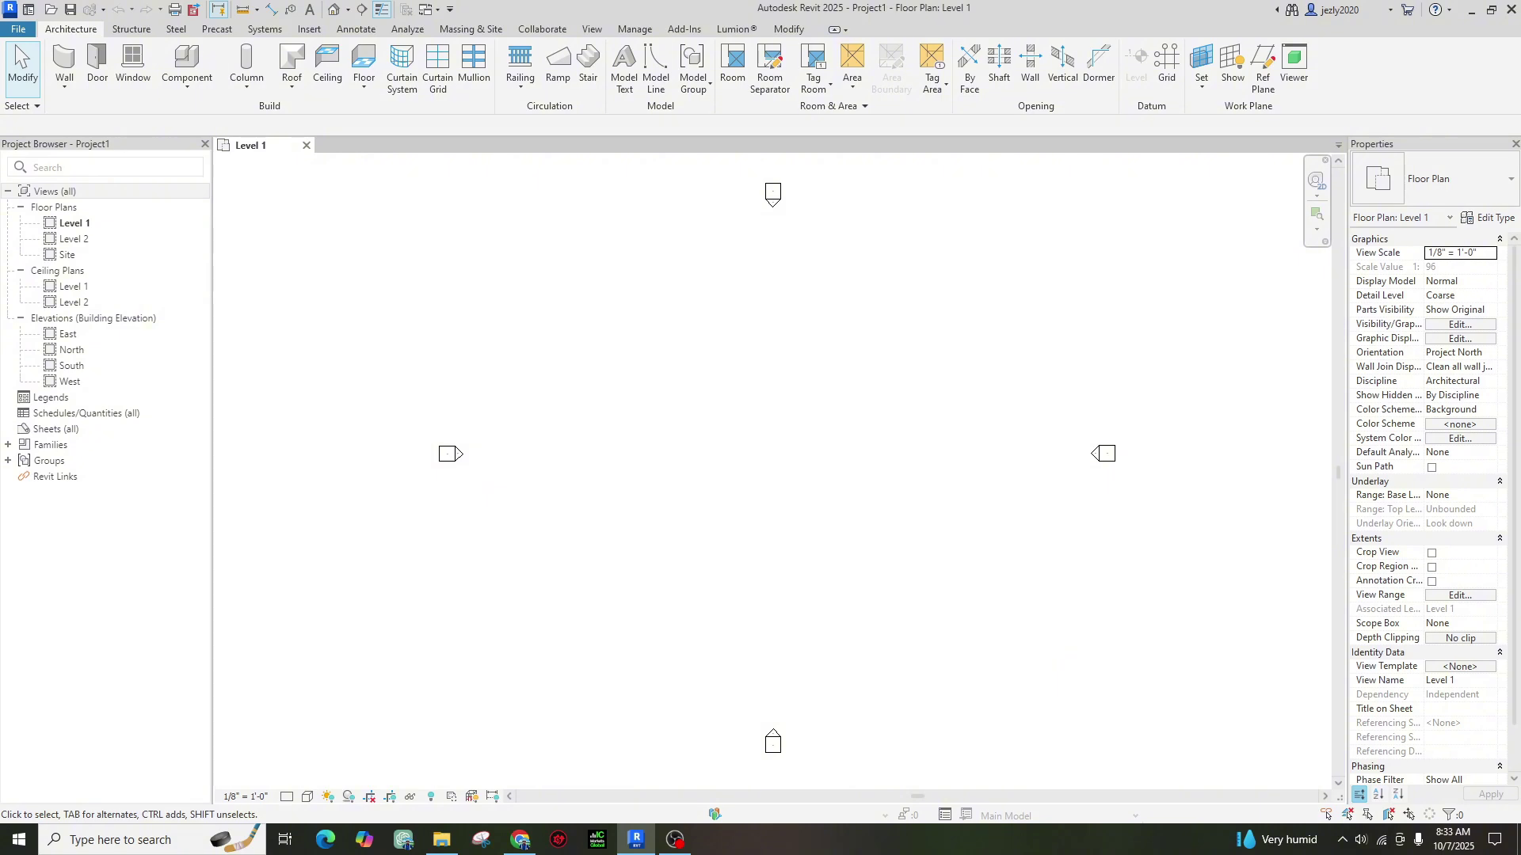
pyautogui.click(140, 34)
pyautogui.click(178, 32)
pyautogui.click(215, 32)
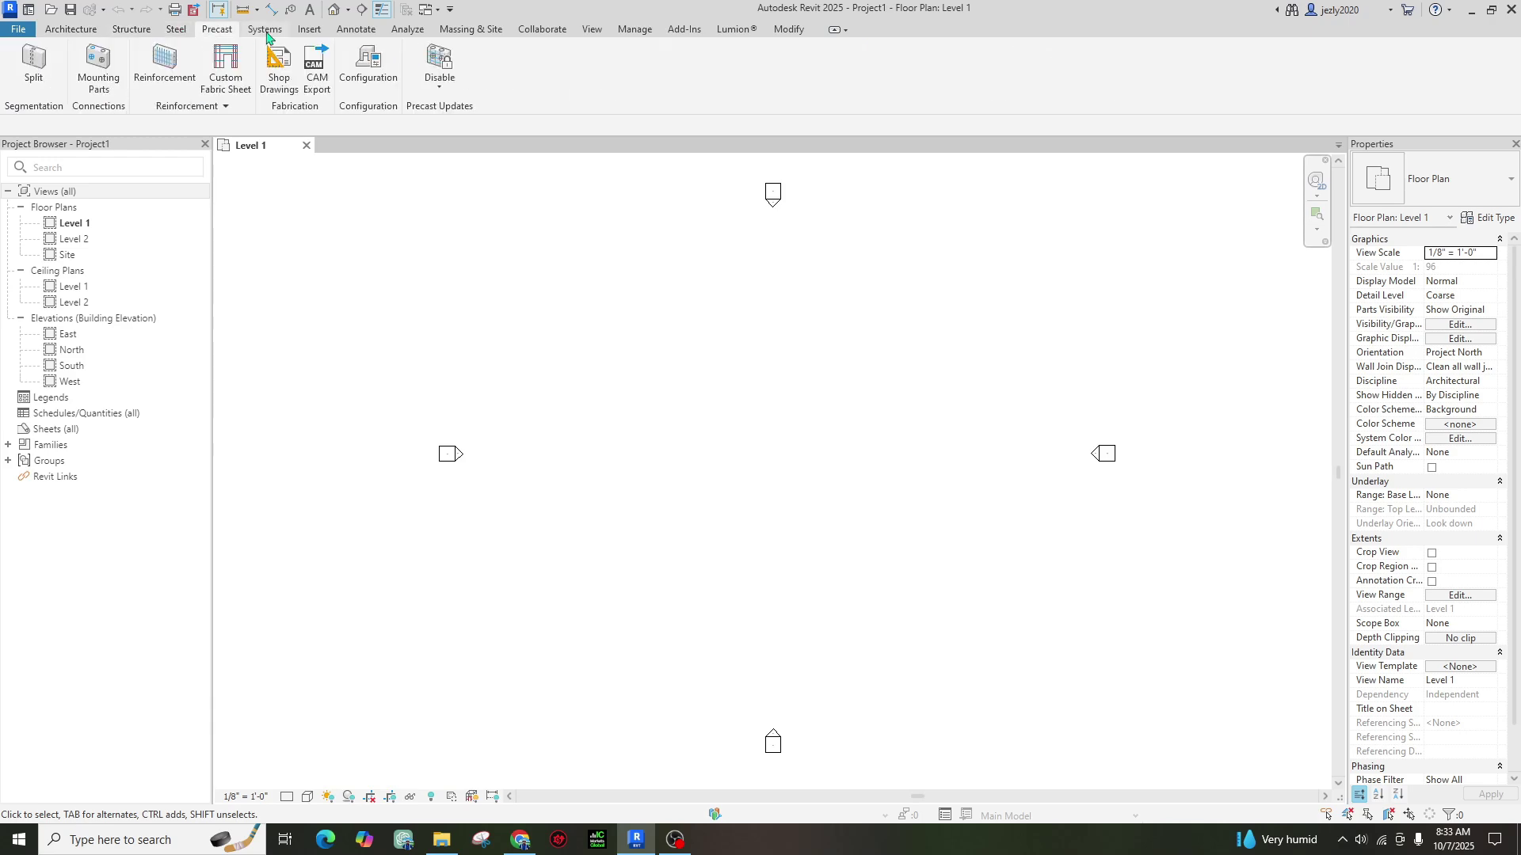
pyautogui.click(268, 33)
pyautogui.click(353, 32)
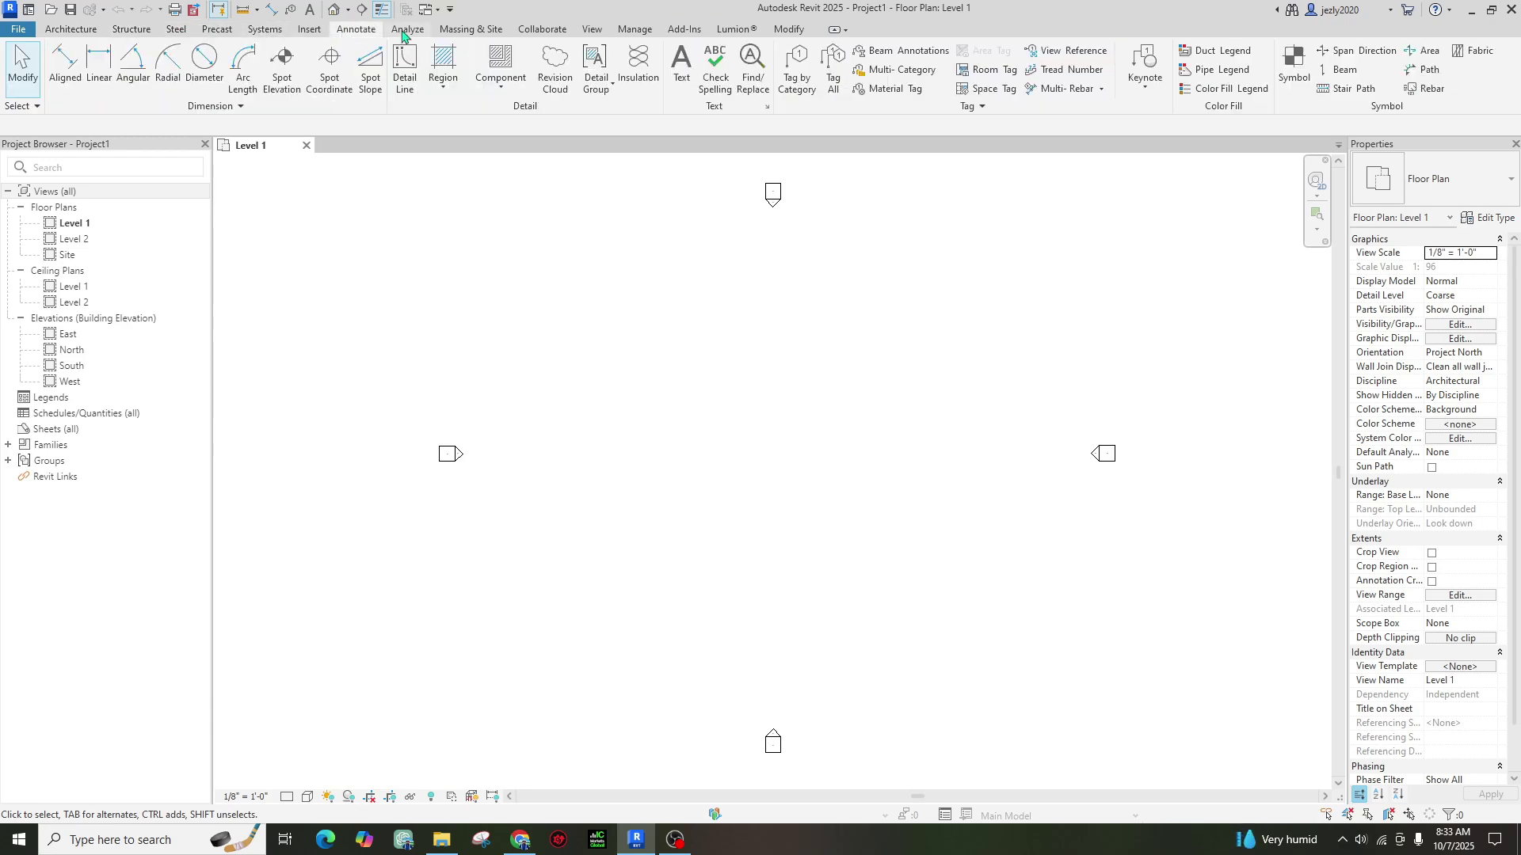
pyautogui.click(410, 31)
pyautogui.click(651, 35)
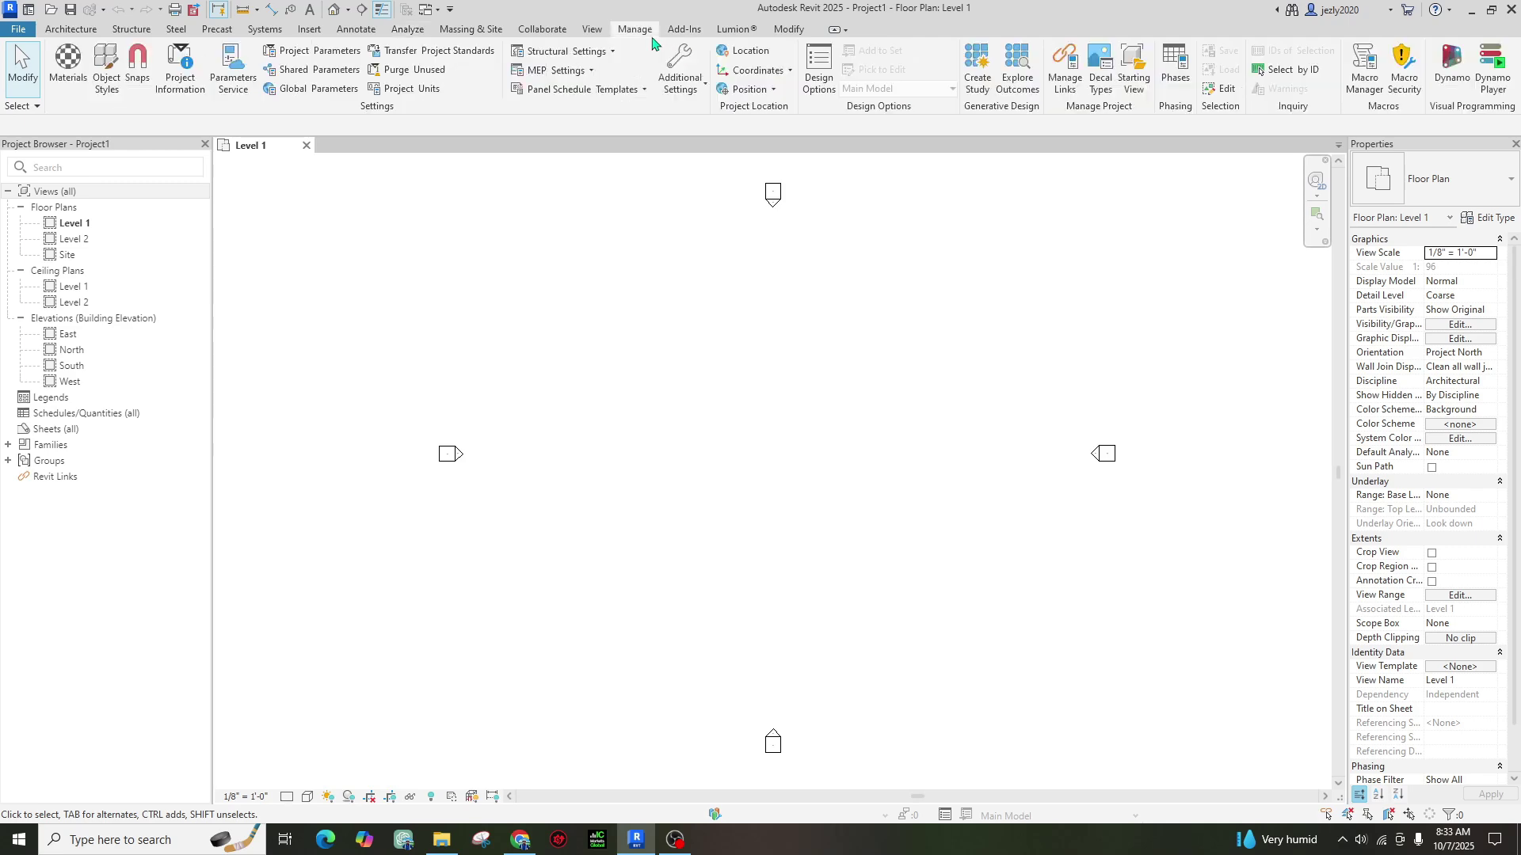
pyautogui.click(602, 35)
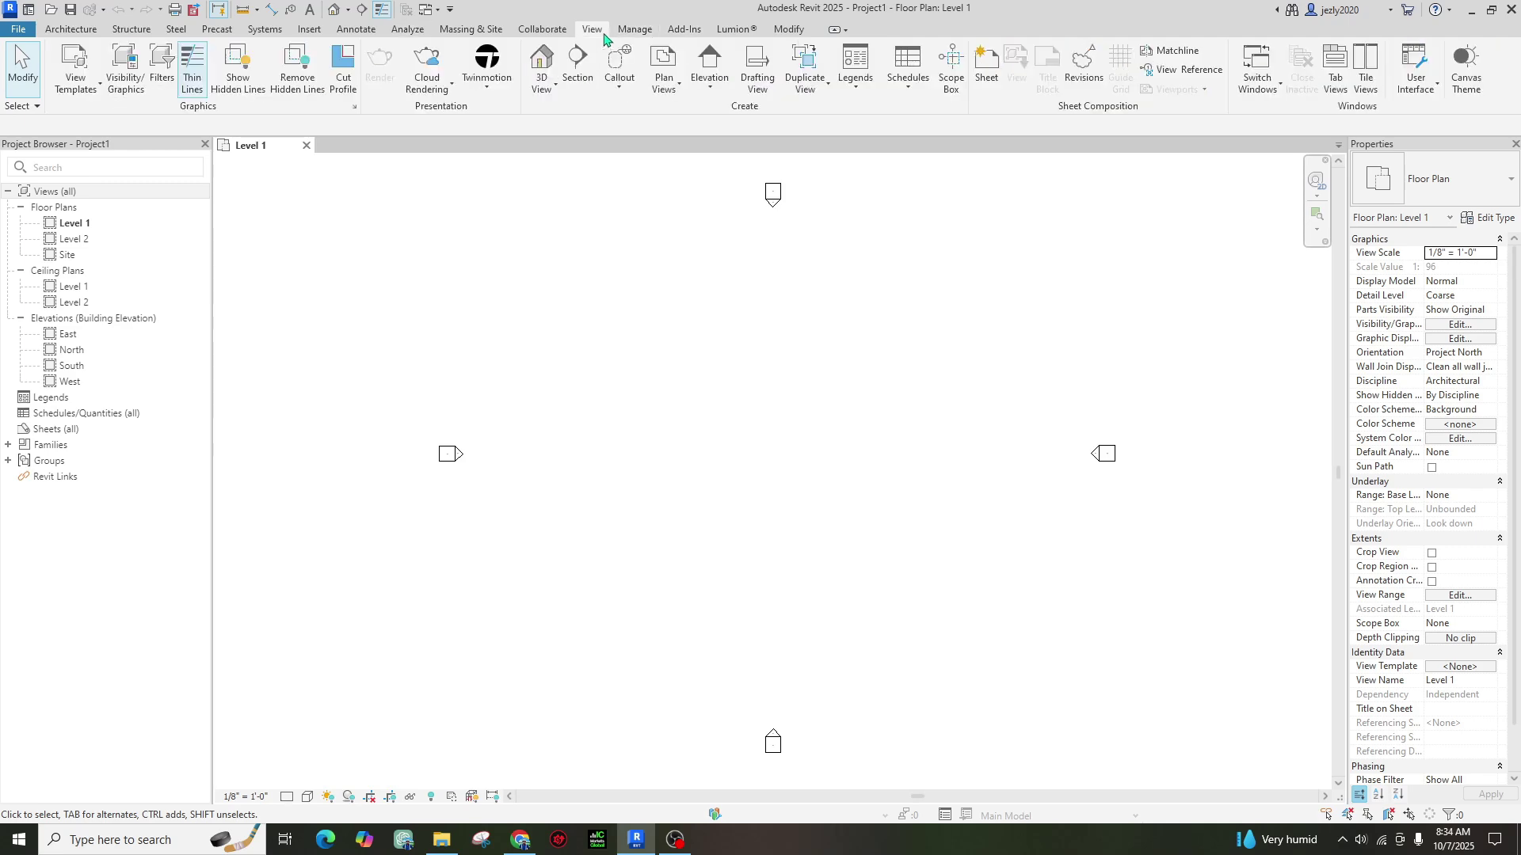
pyautogui.click(786, 31)
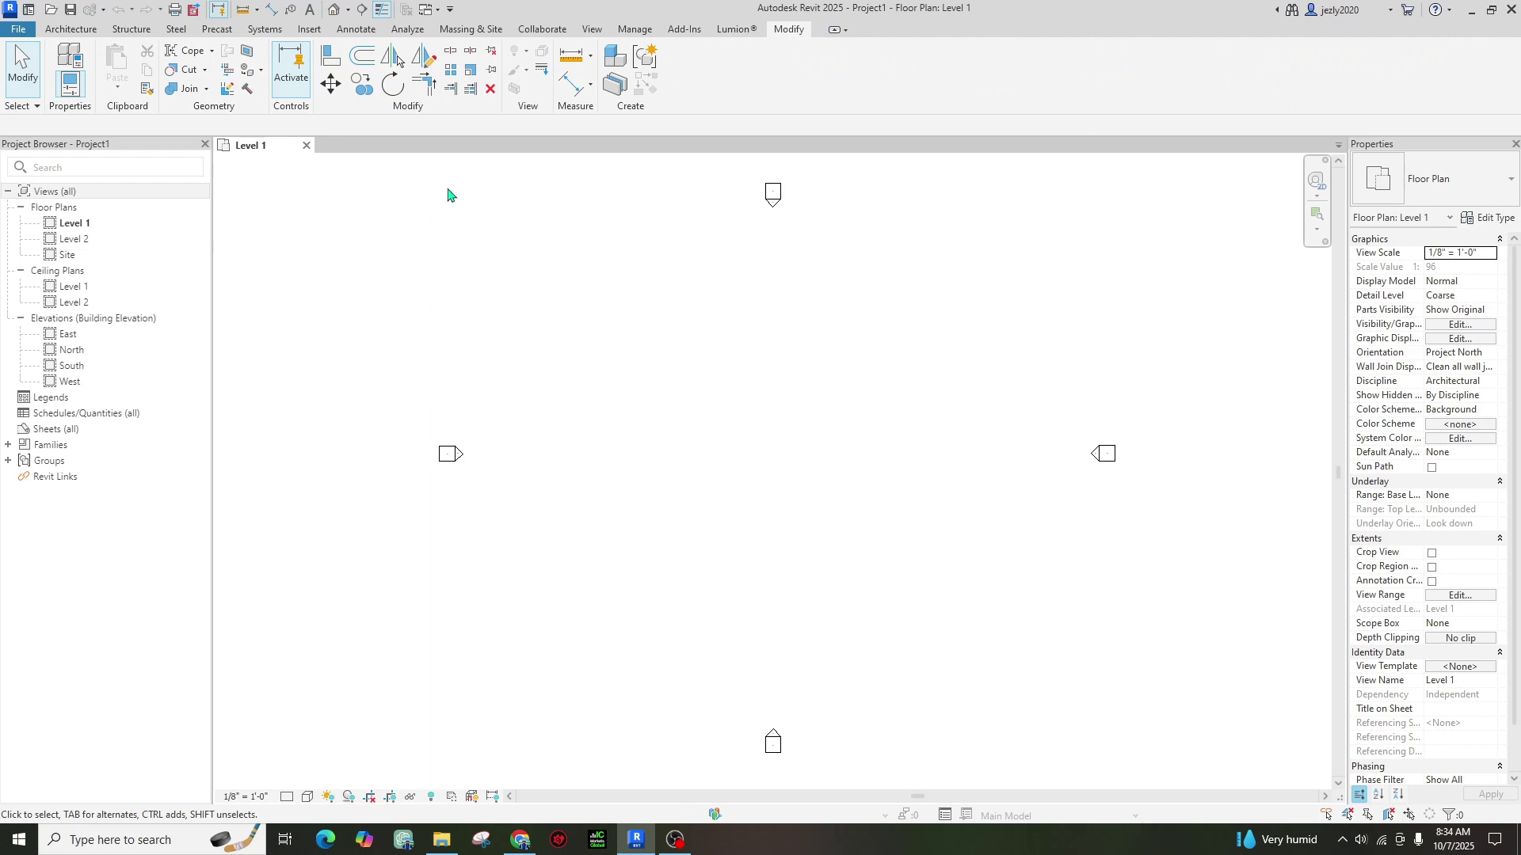
# Draw one straight horizontal Generic - 8" wall on Level 1 in the middle of the area between the elevation markers.
pyautogui.click(72, 30)
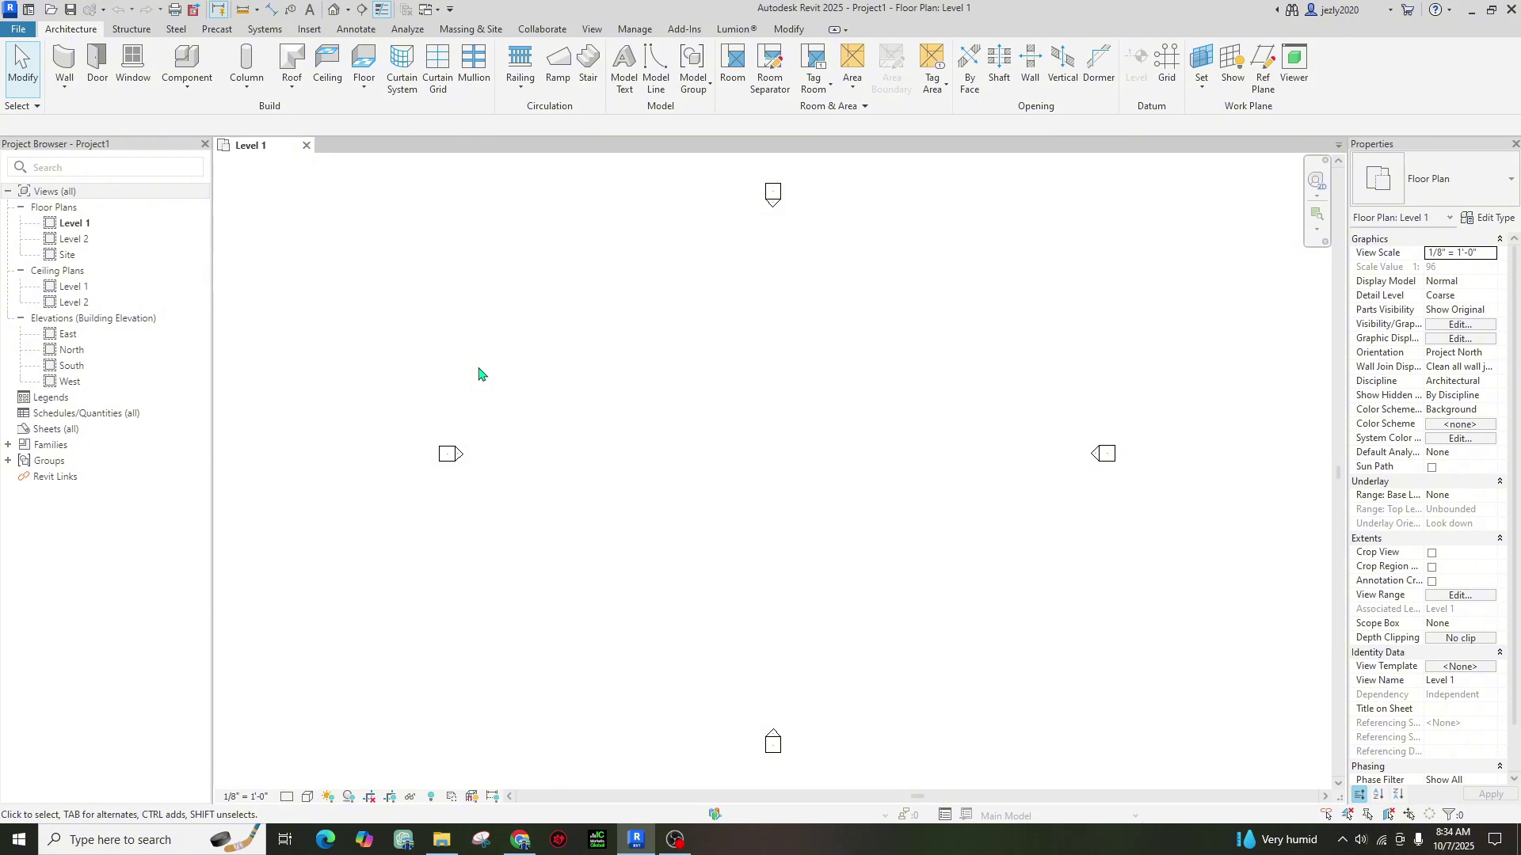
pyautogui.click(64, 84)
pyautogui.click(88, 116)
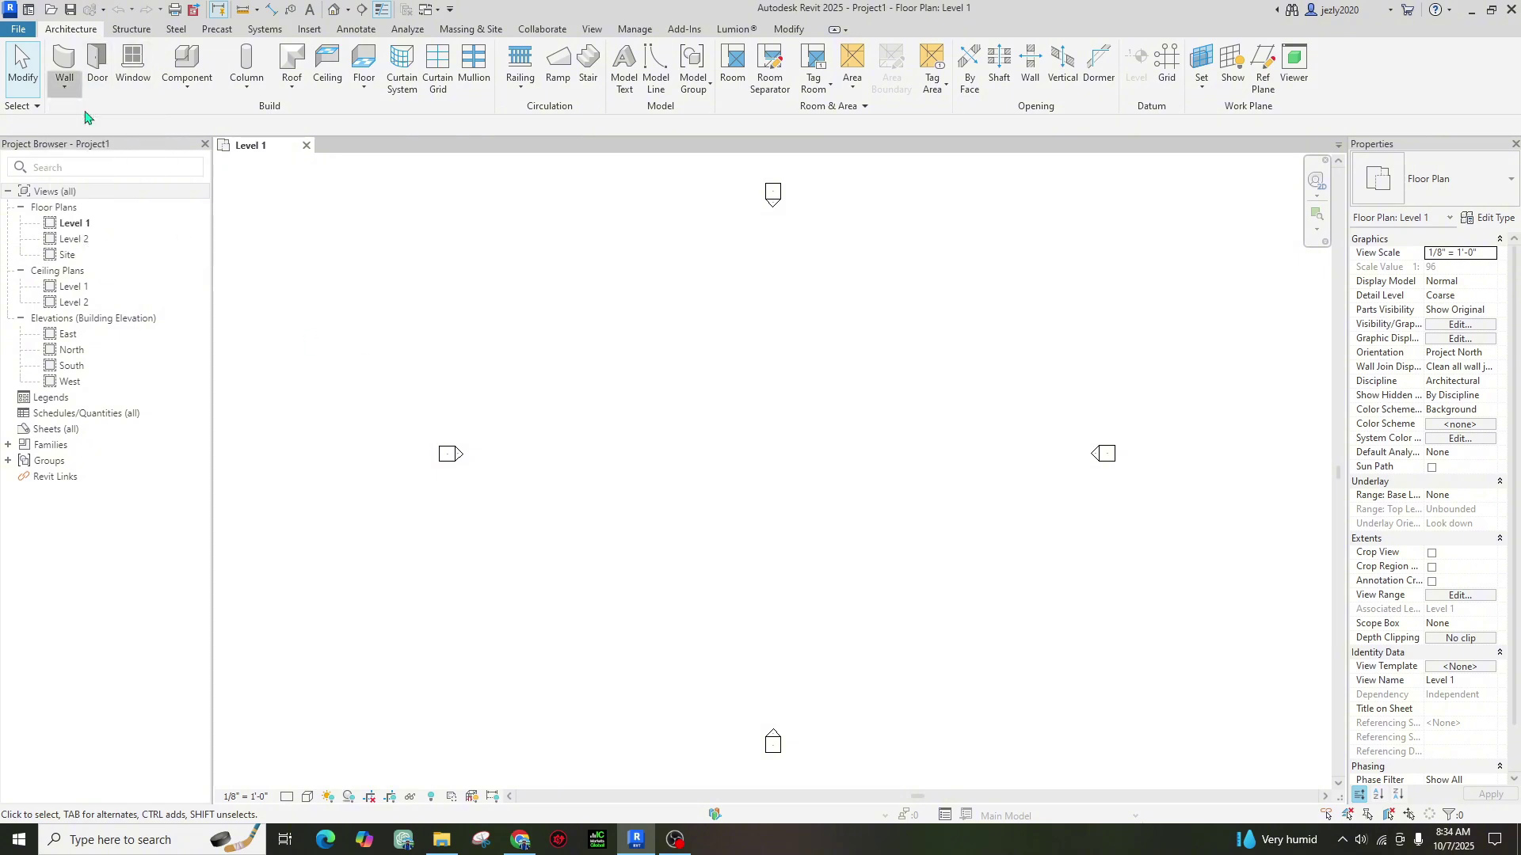
pyautogui.click(643, 446)
pyautogui.click(840, 445)
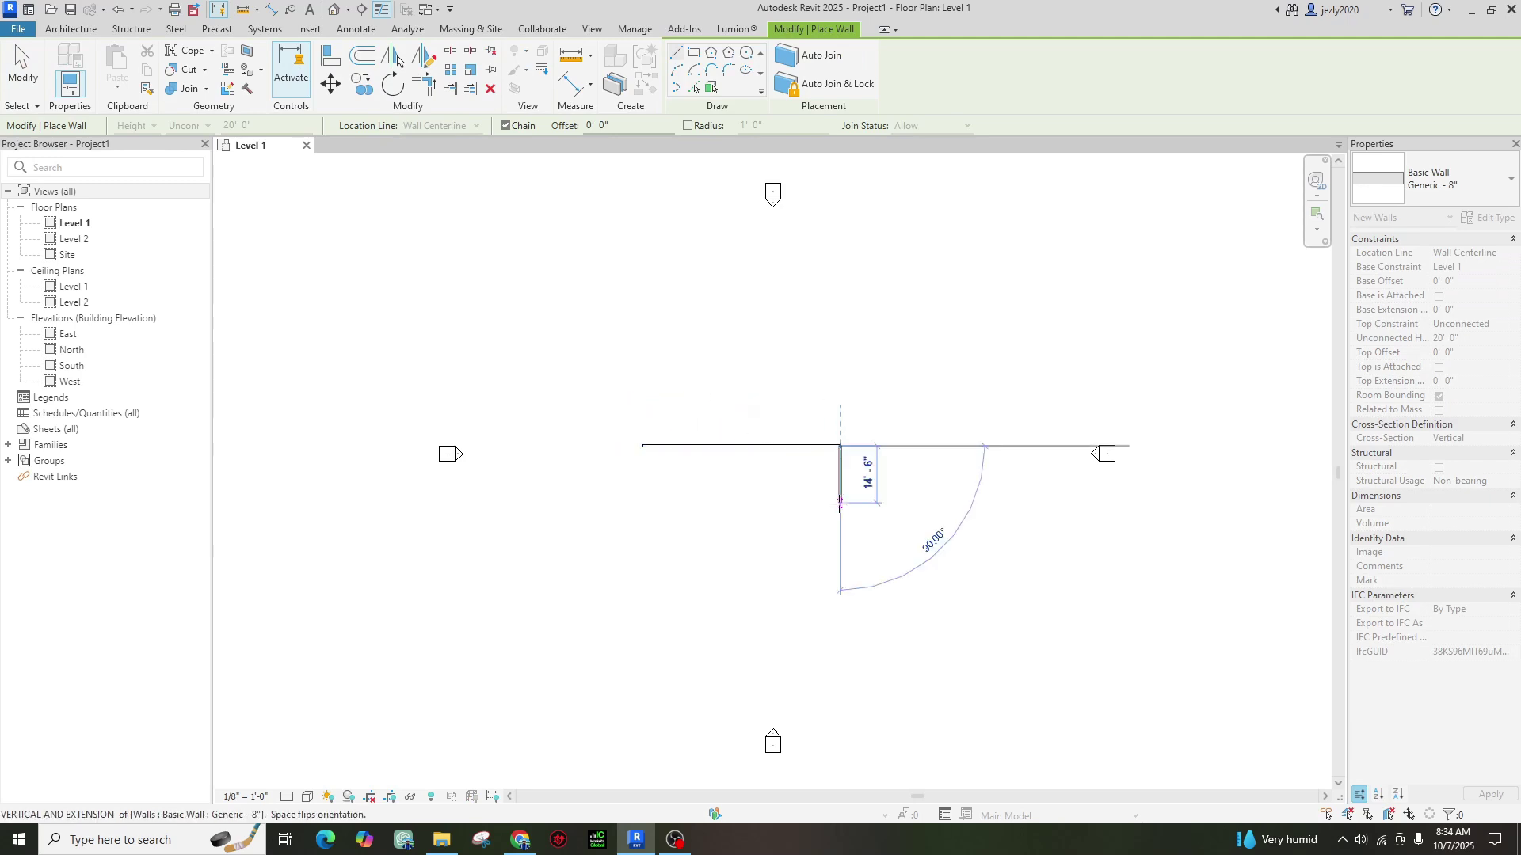
pyautogui.press('Escape')
pyautogui.scroll(1, 711, 436)
pyautogui.scroll(1, 711, 435)
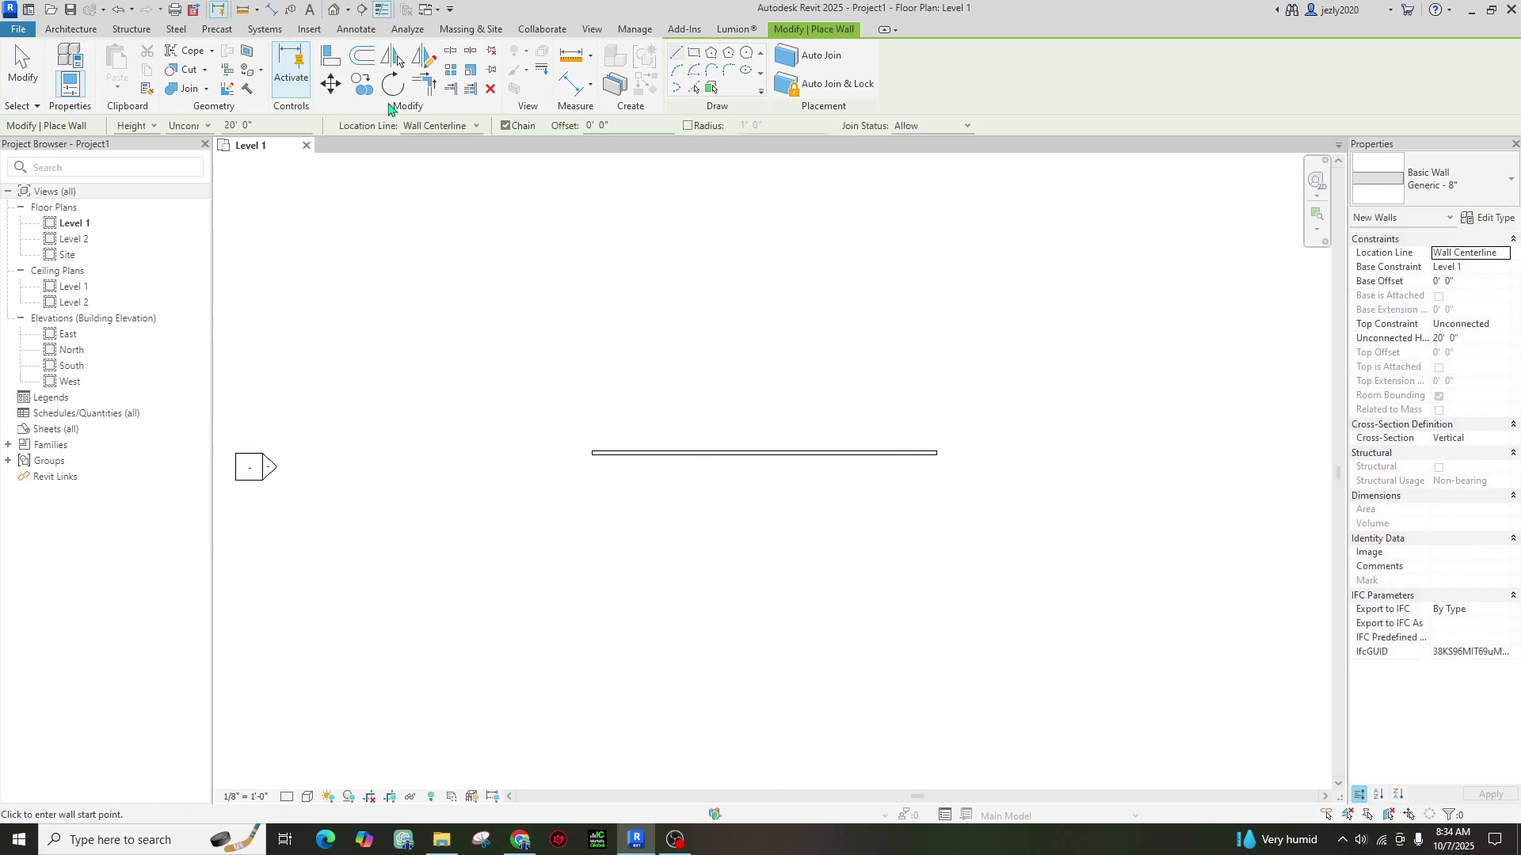
# Place a 36" x 84" Single-Flush door in the wall and a 36" x 48" Fixed window to its right.
pyautogui.click(101, 32)
pyautogui.click(97, 62)
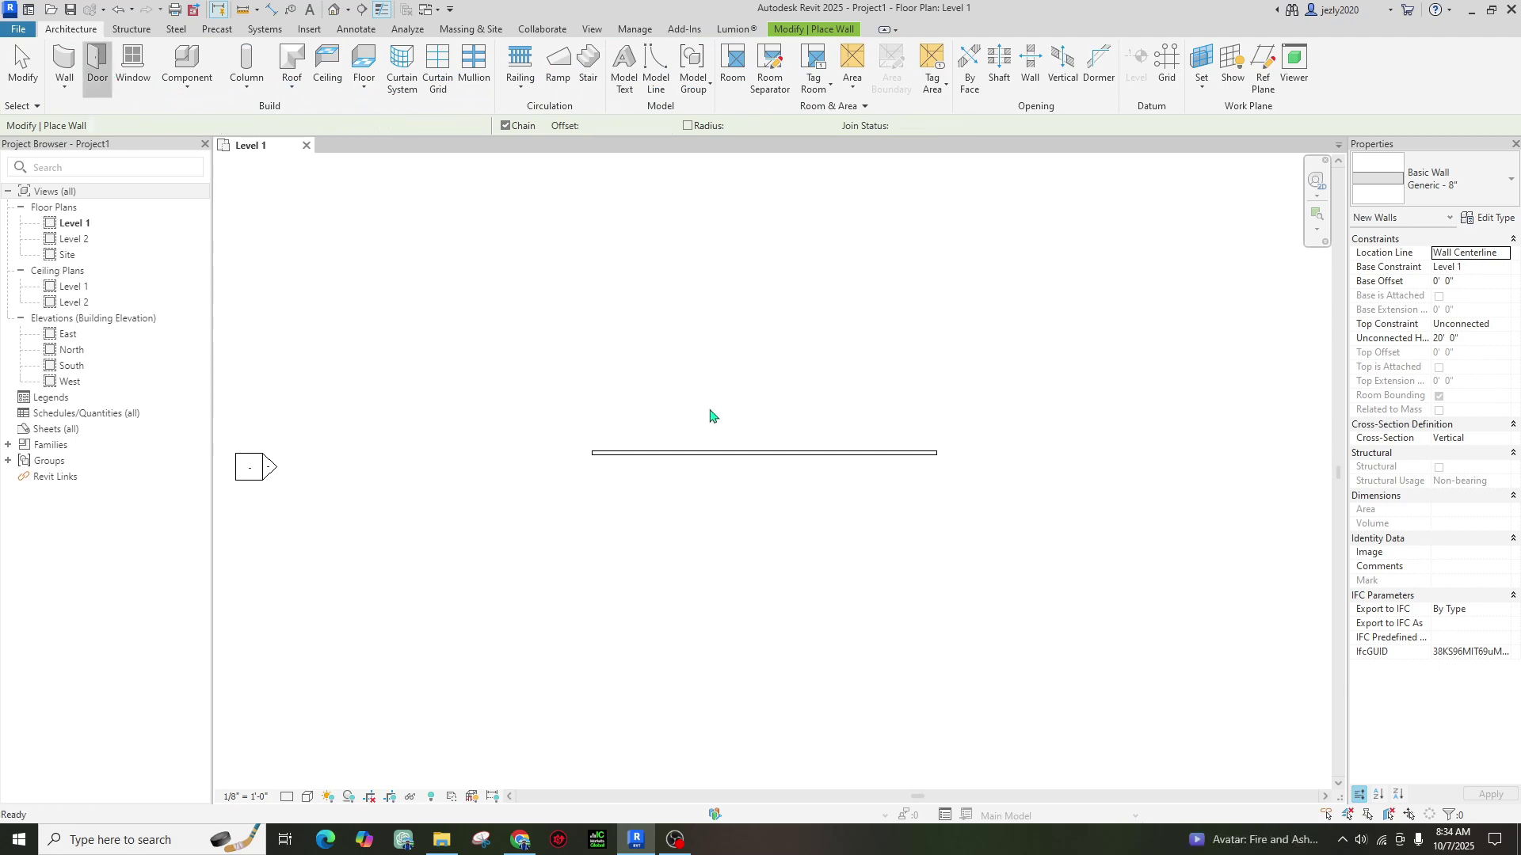
pyautogui.click(702, 449)
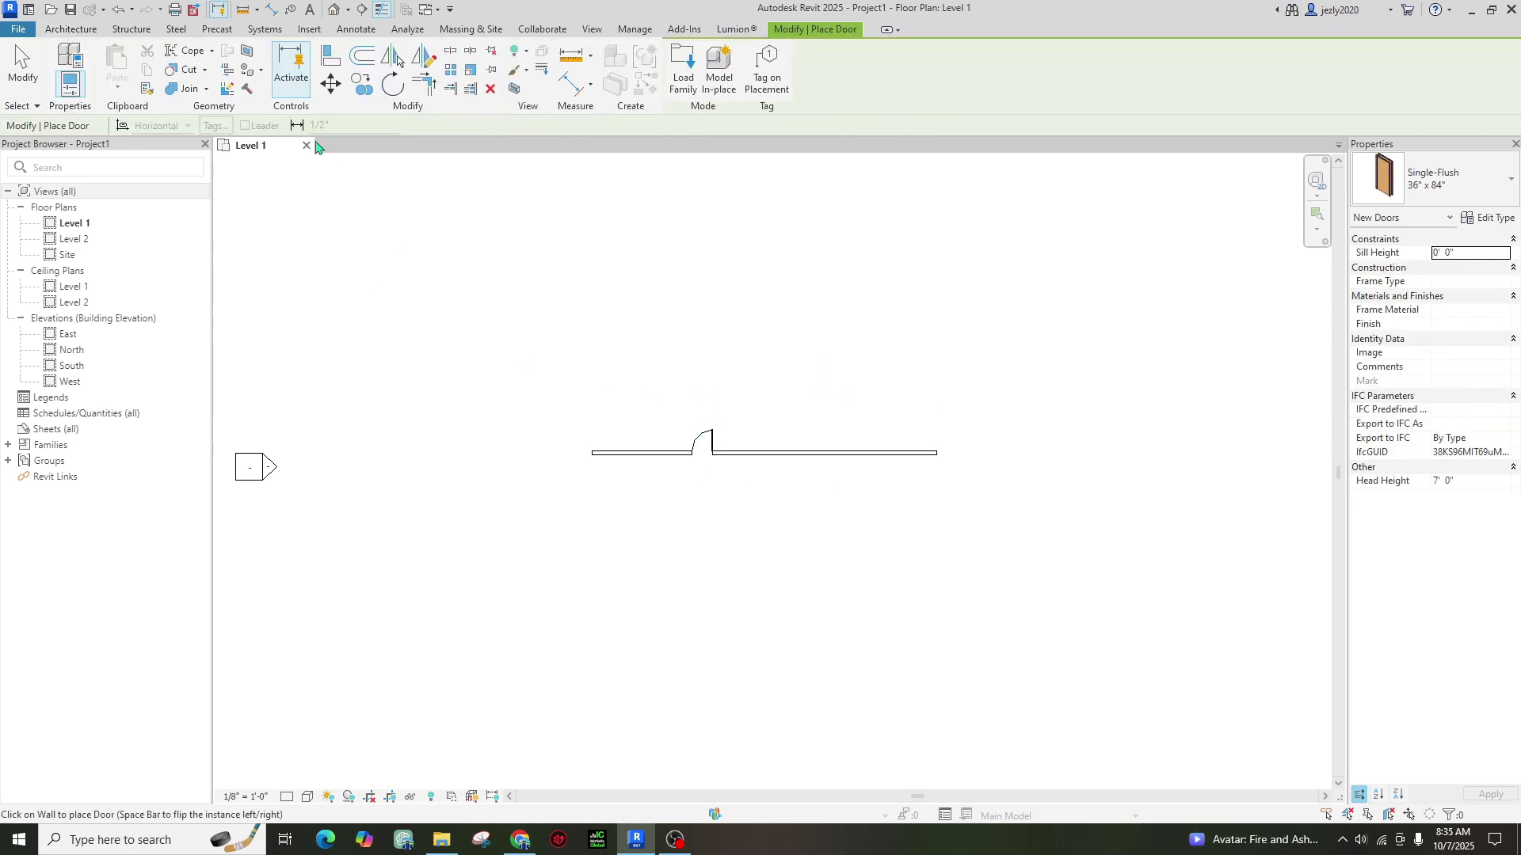
pyautogui.click(76, 32)
pyautogui.click(133, 63)
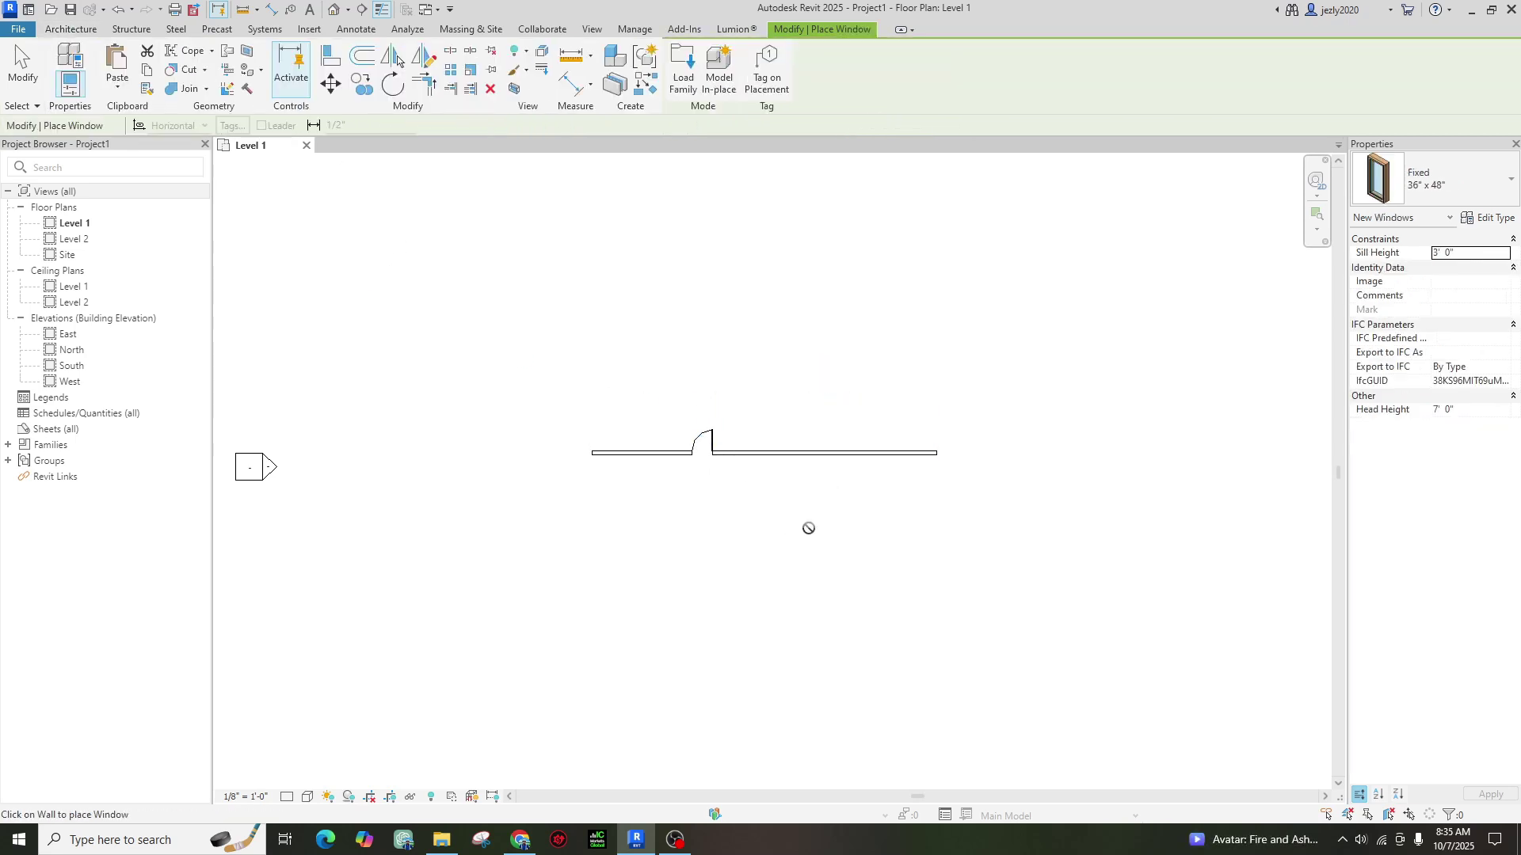
pyautogui.click(782, 453)
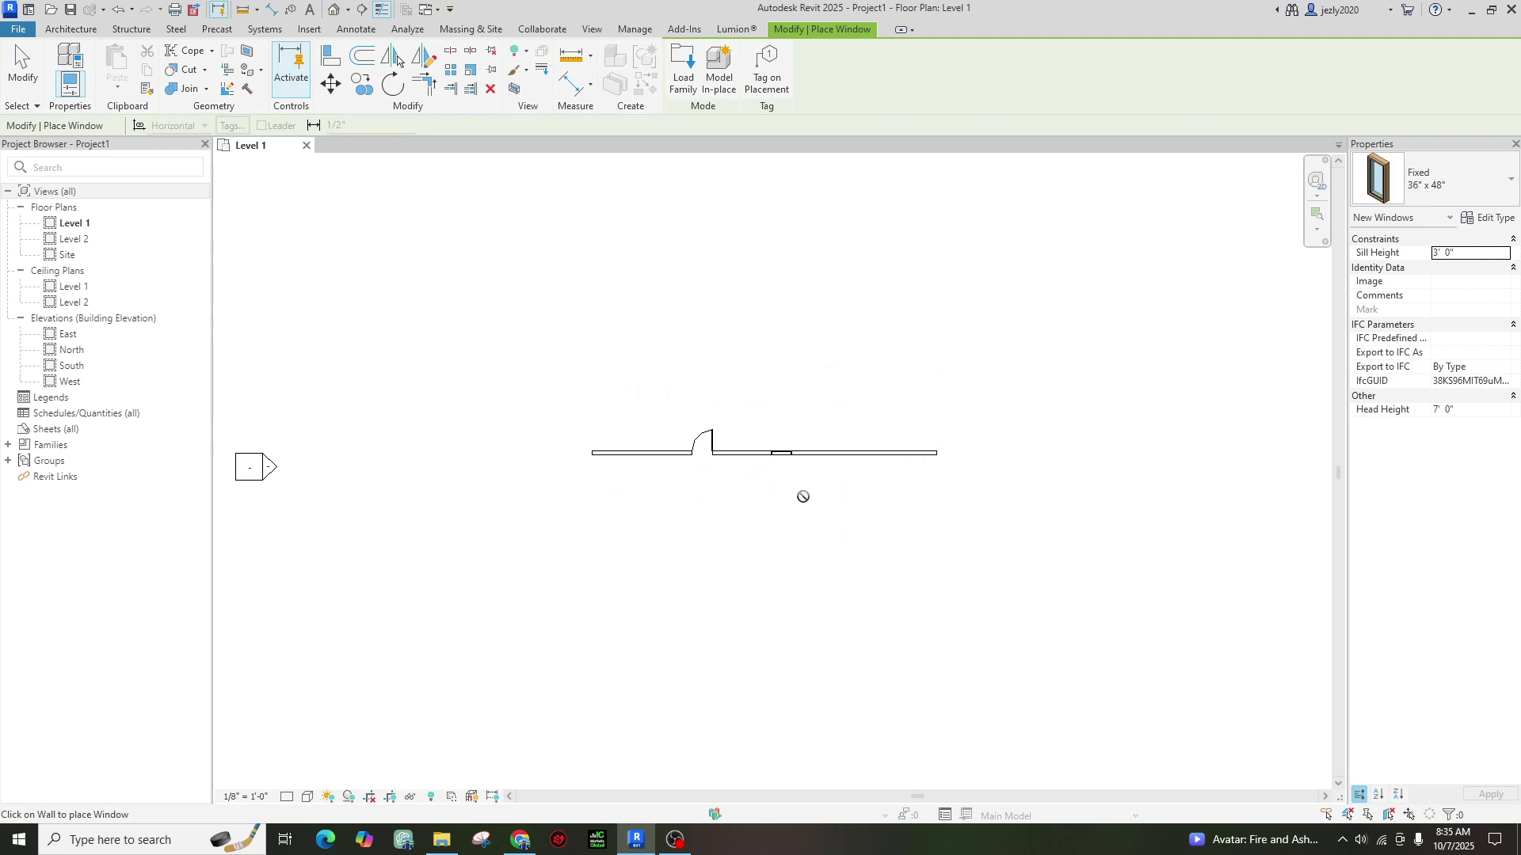
pyautogui.scroll(3, 784, 462)
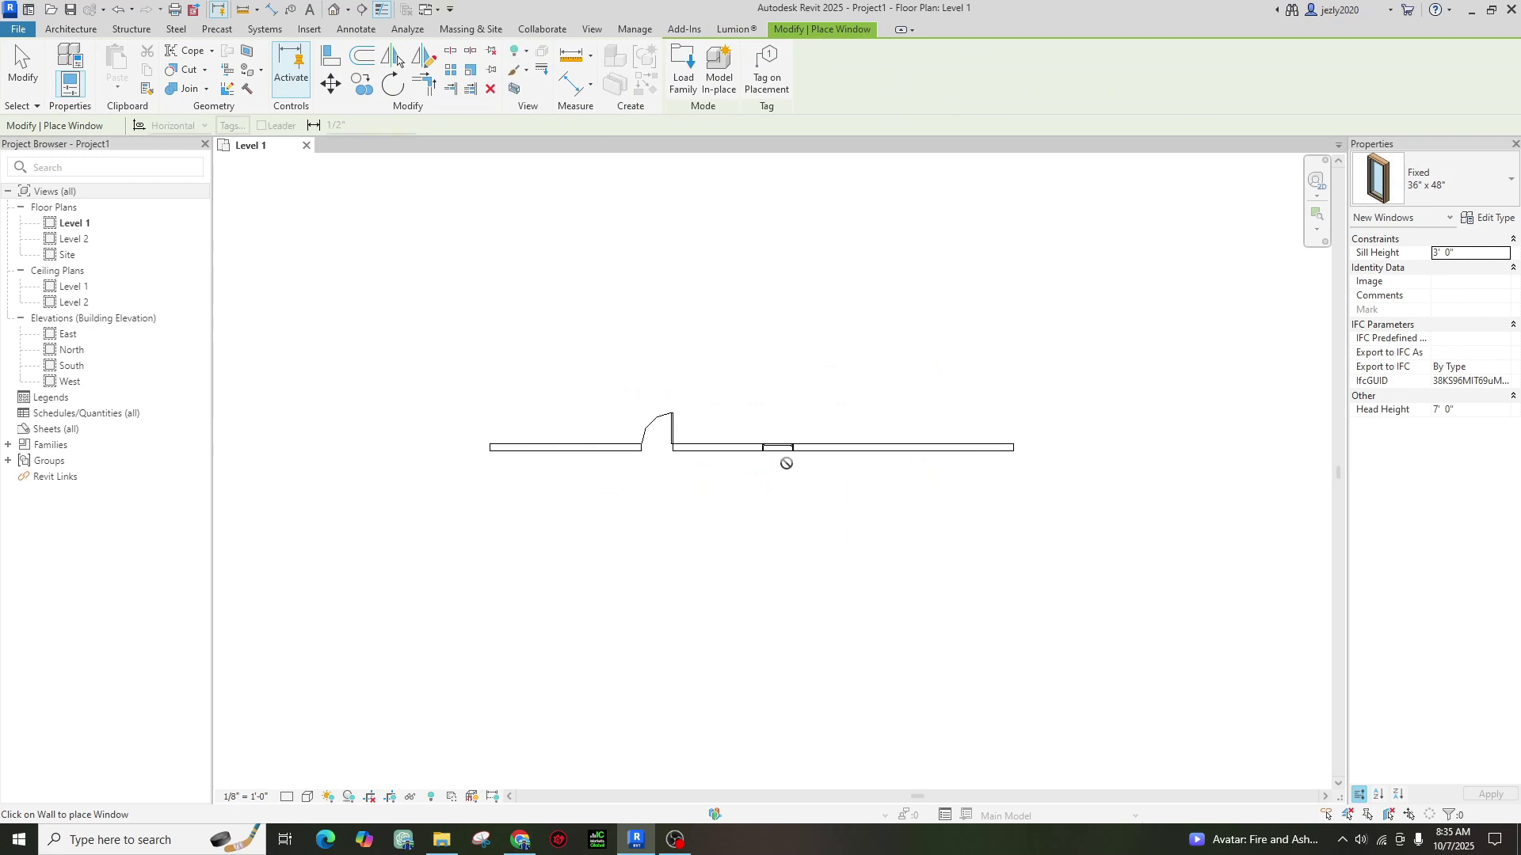
# Inspect the wall with its door and window in the default 3D view and select the door.
pyautogui.click(334, 8)
pyautogui.scroll(5, 689, 570)
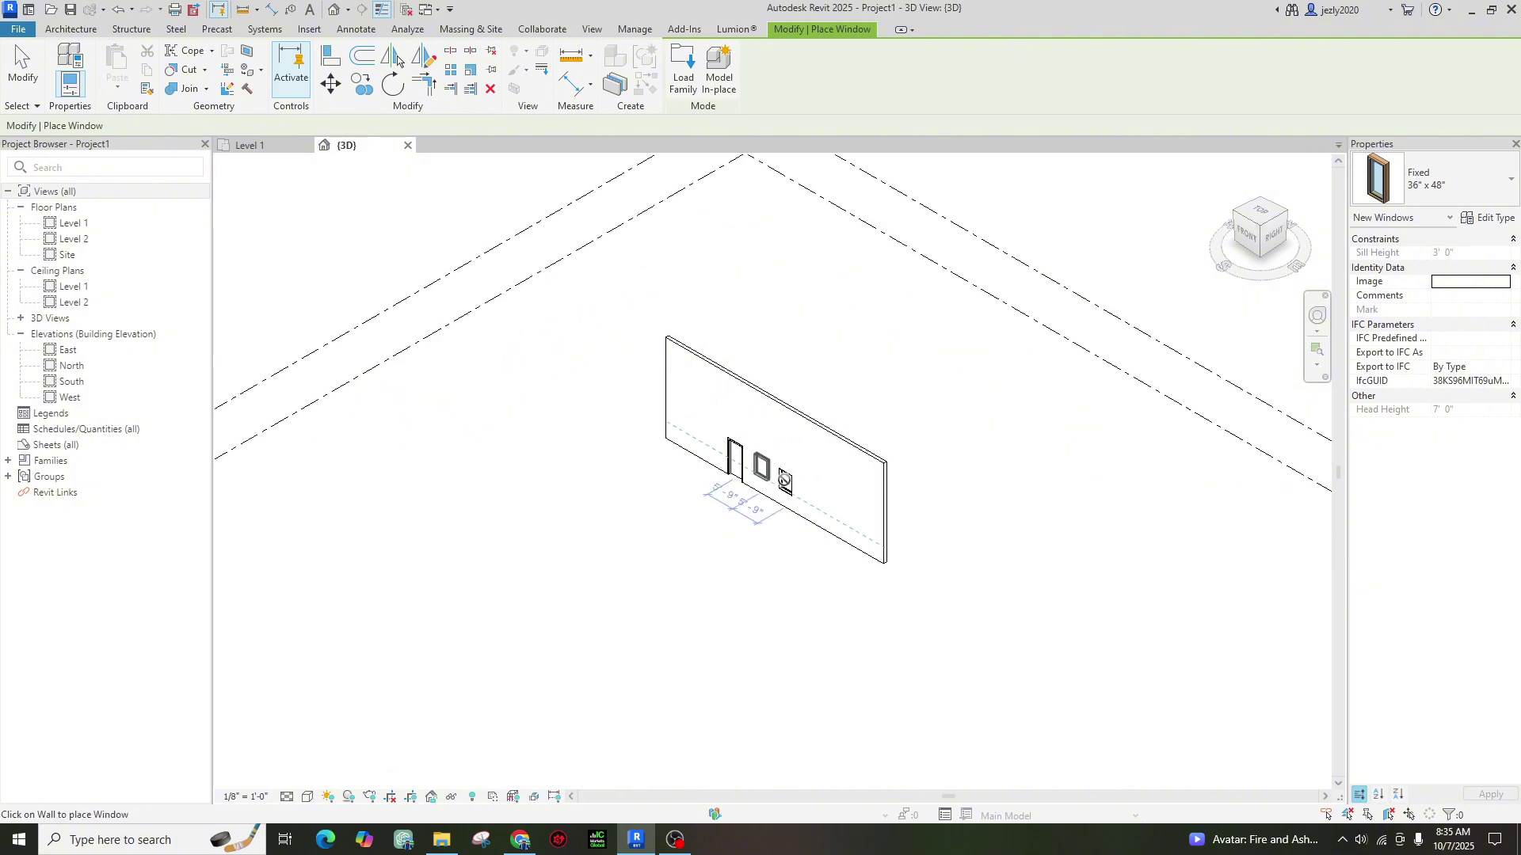
pyautogui.press('Escape')
pyautogui.press('Escape')
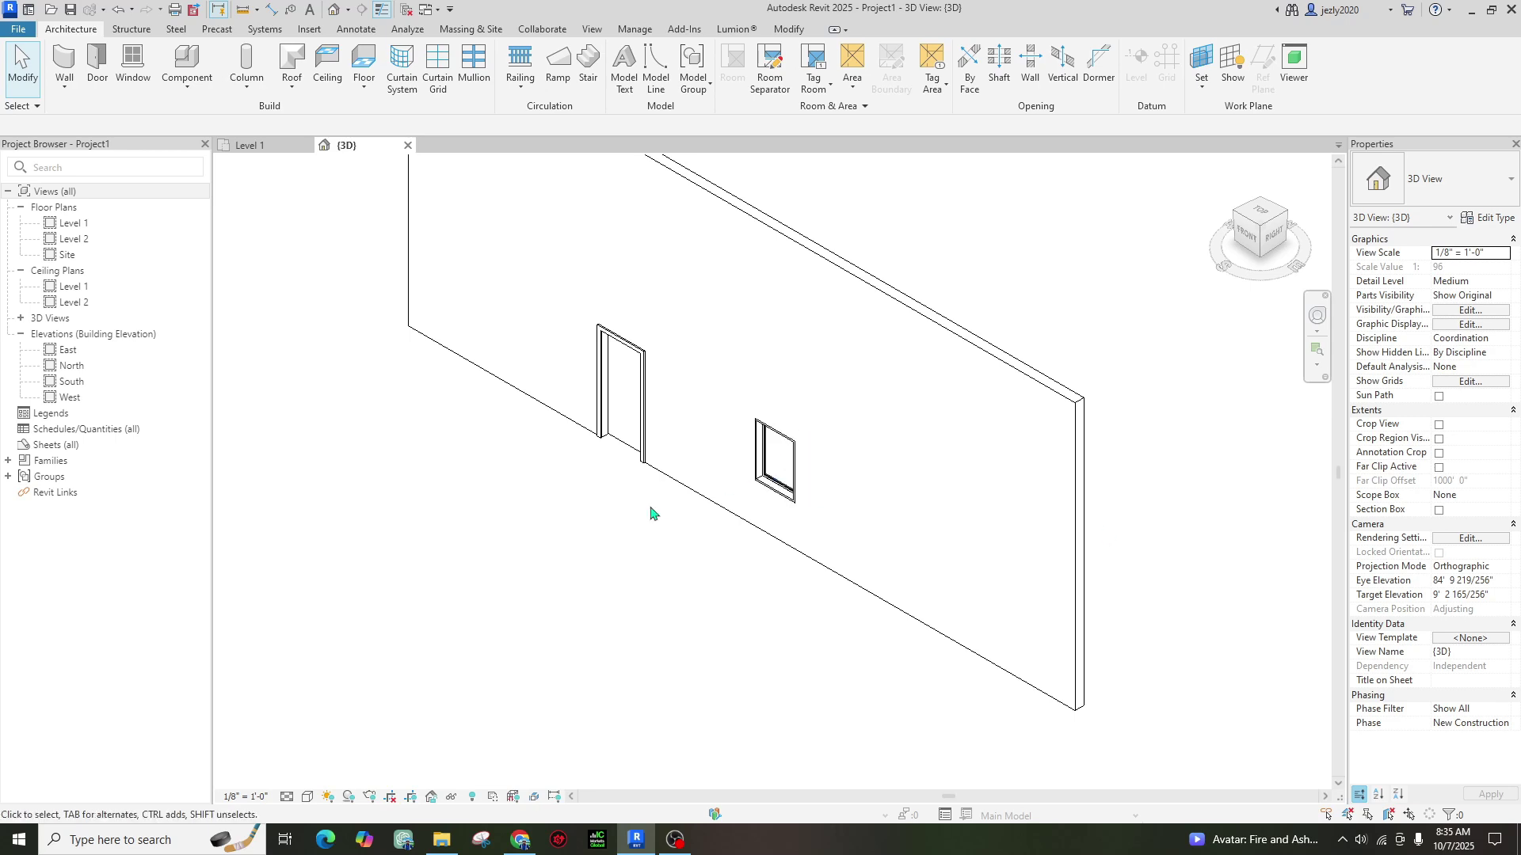
pyautogui.click(639, 439)
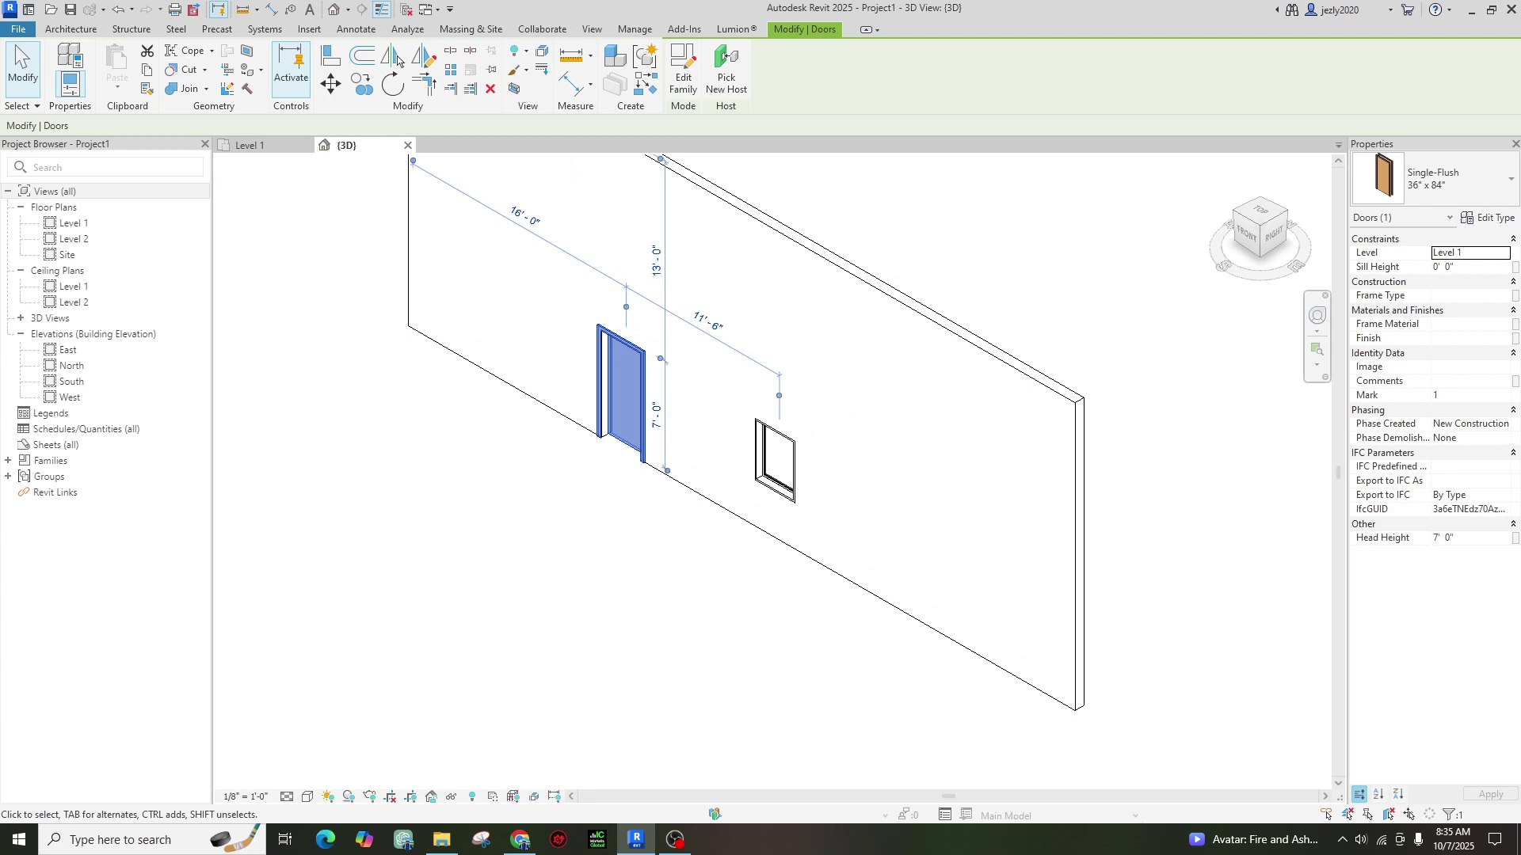
# Place a slanted W10X49 structural column above the wall in the Level 1 plan, from Level 1 to Level 2, leaning about 11'-6" upward in plan.
pyautogui.click(131, 30)
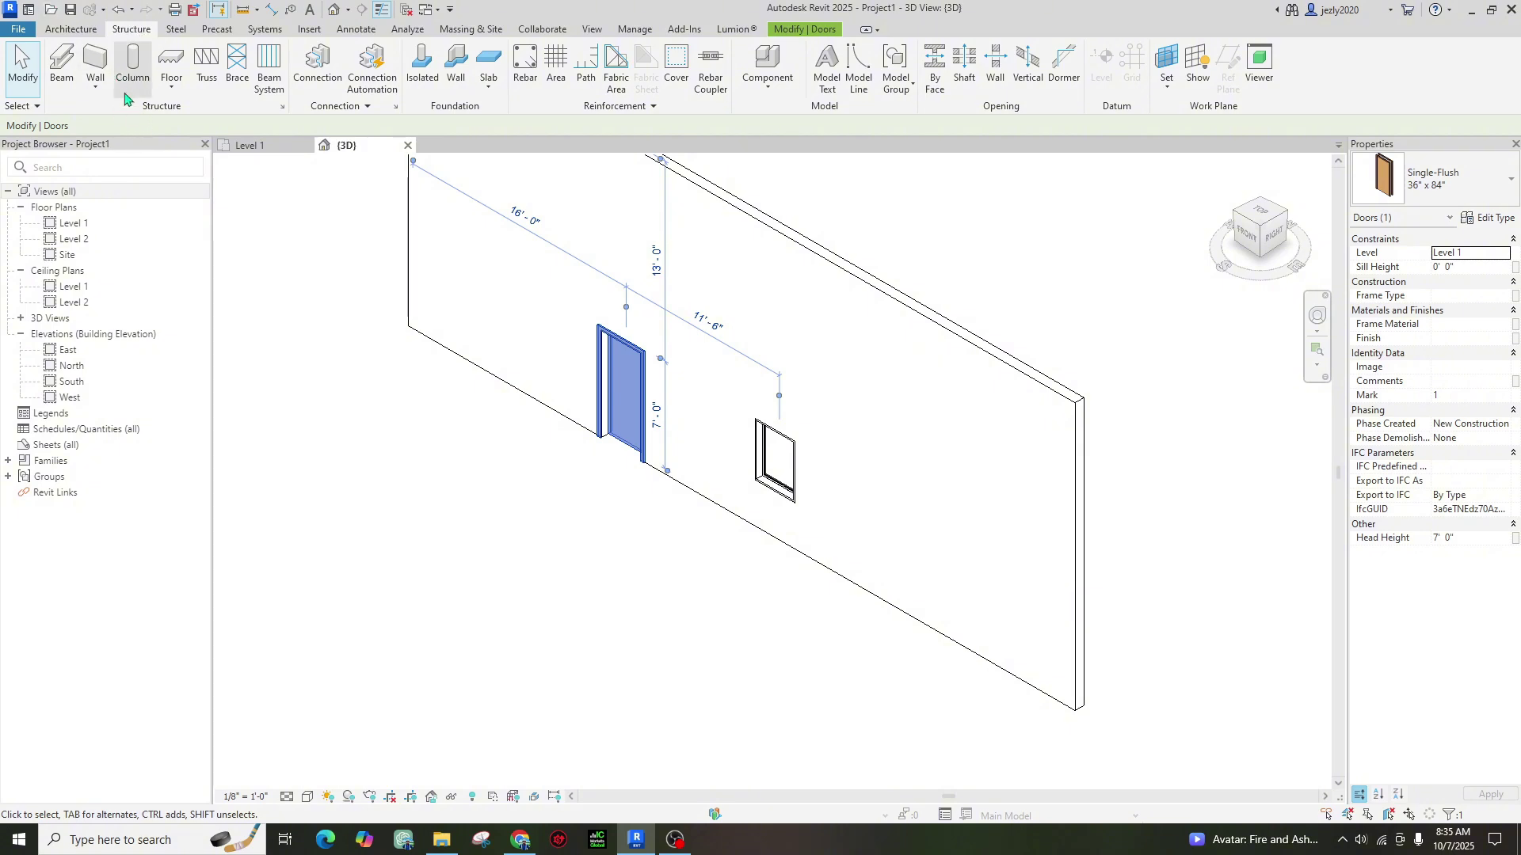
pyautogui.click(127, 76)
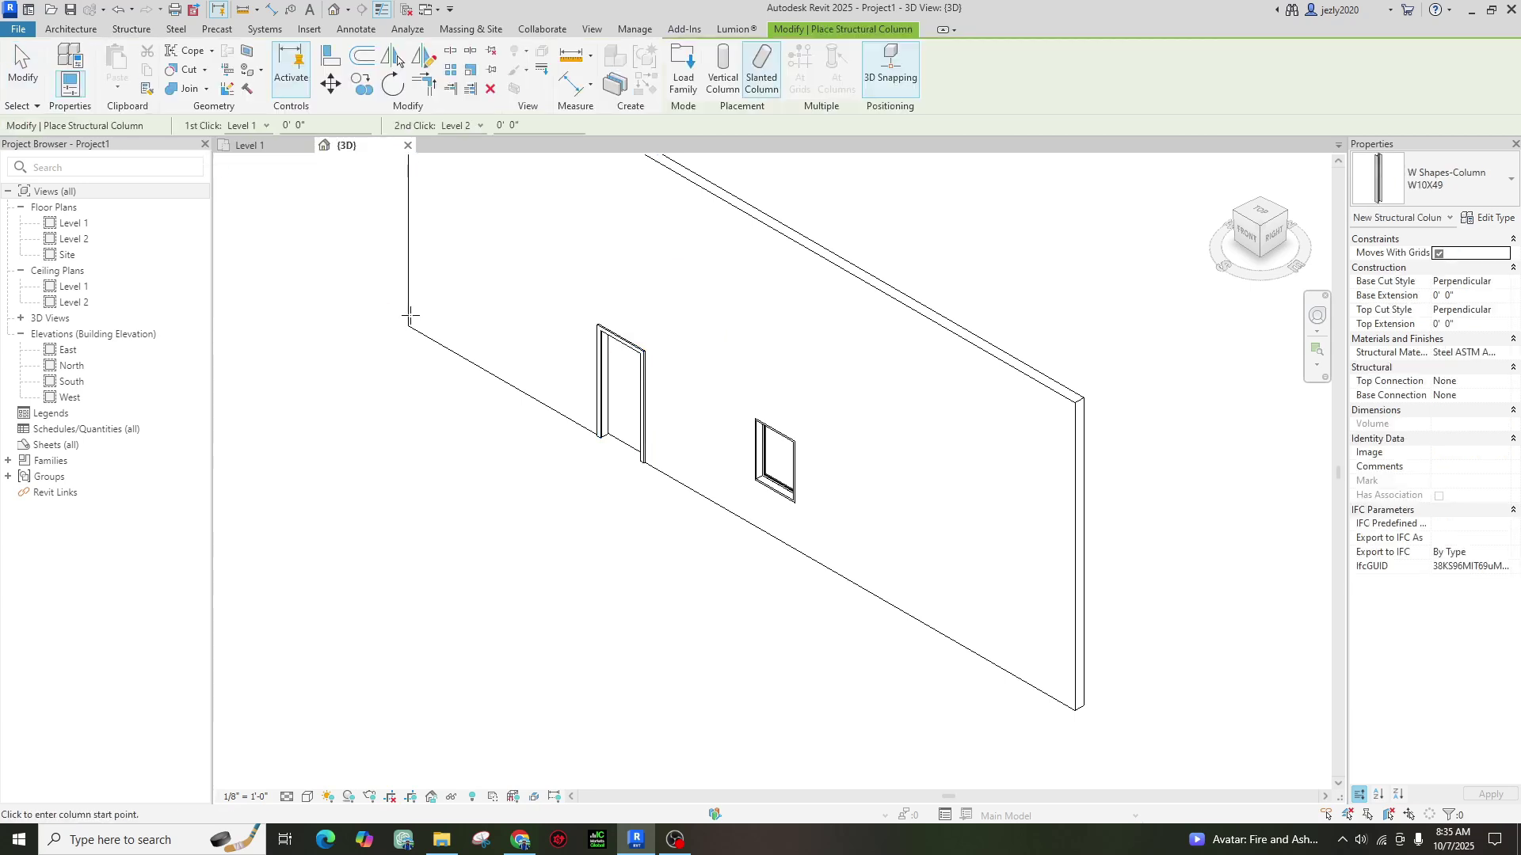
pyautogui.click(249, 145)
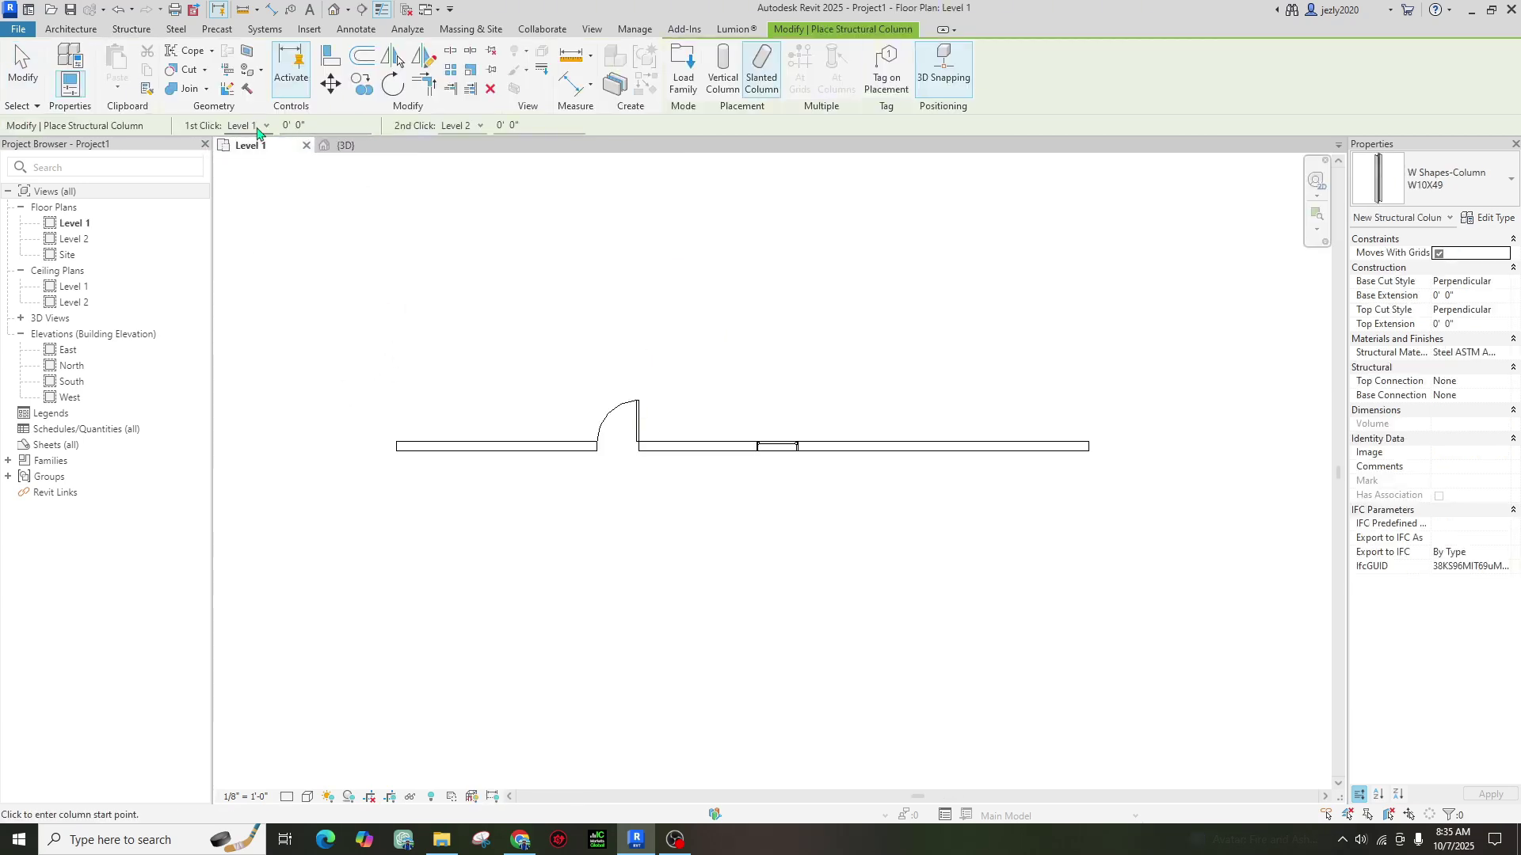
pyautogui.click(694, 351)
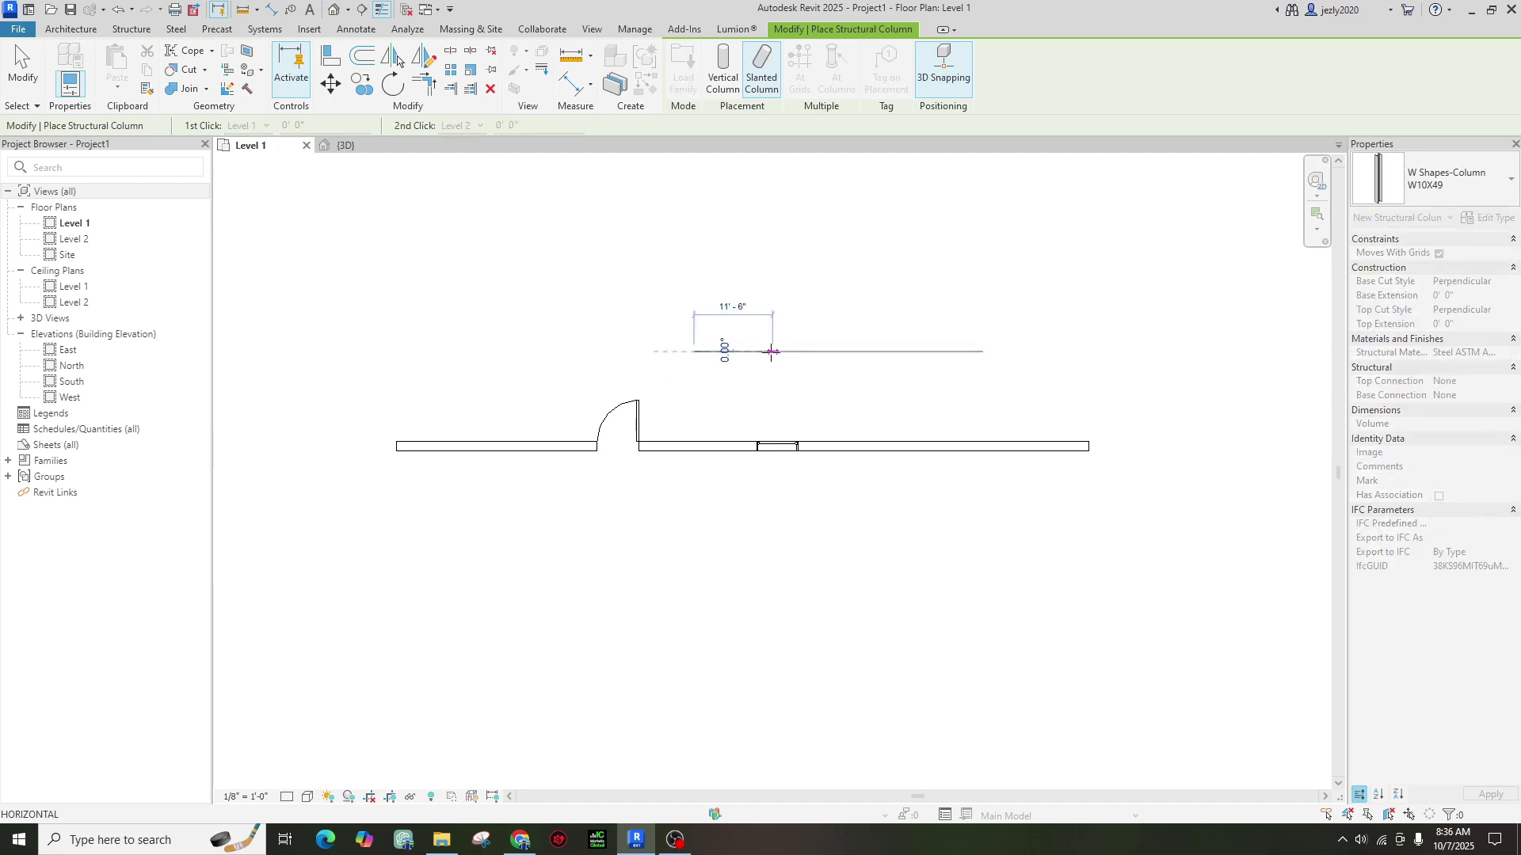
pyautogui.click(694, 272)
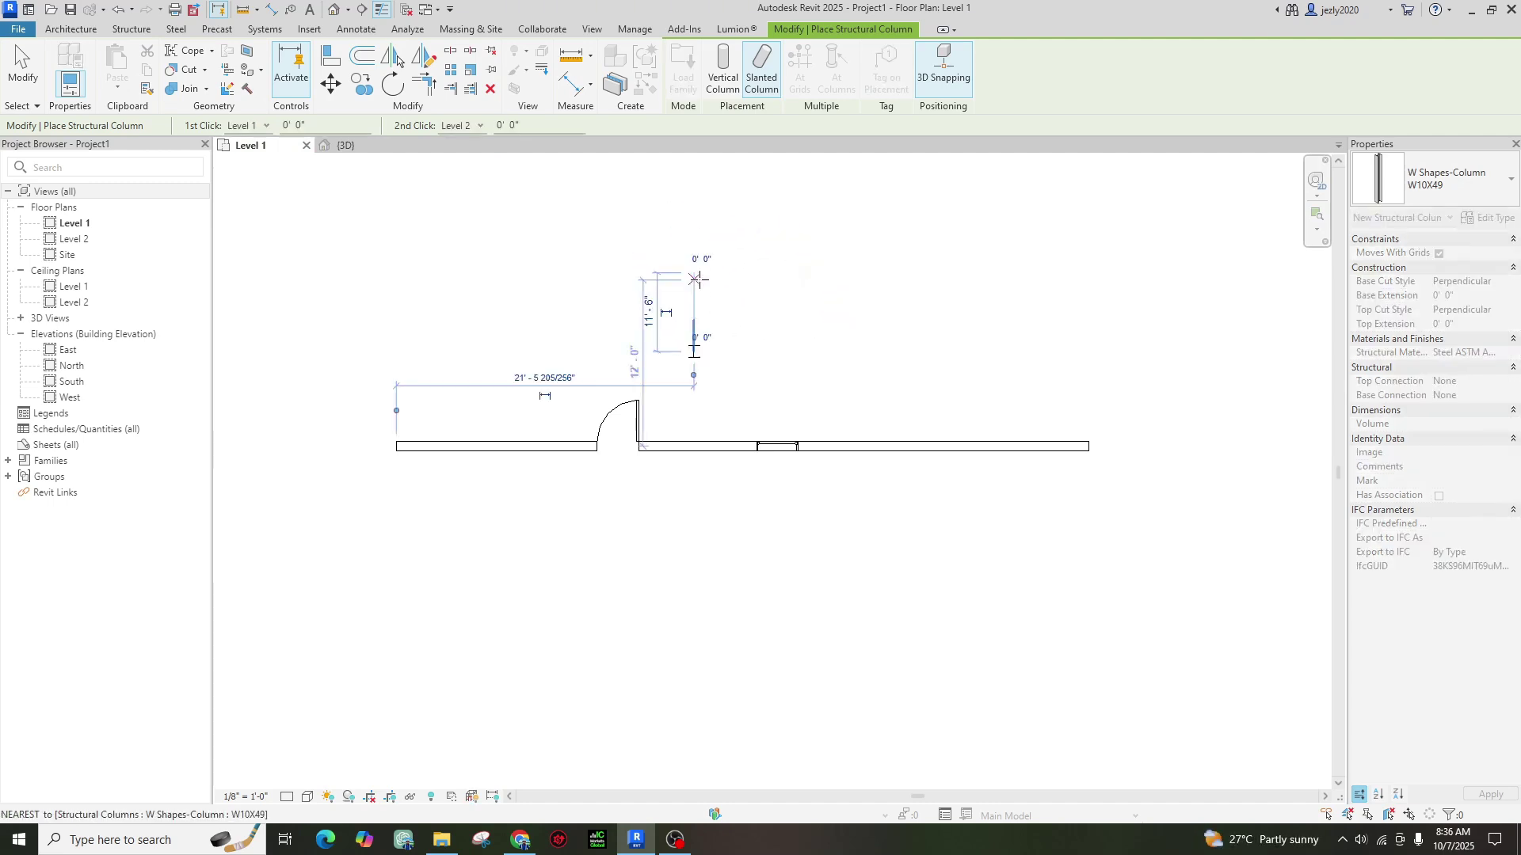
pyautogui.press('Escape')
pyautogui.press('Escape')
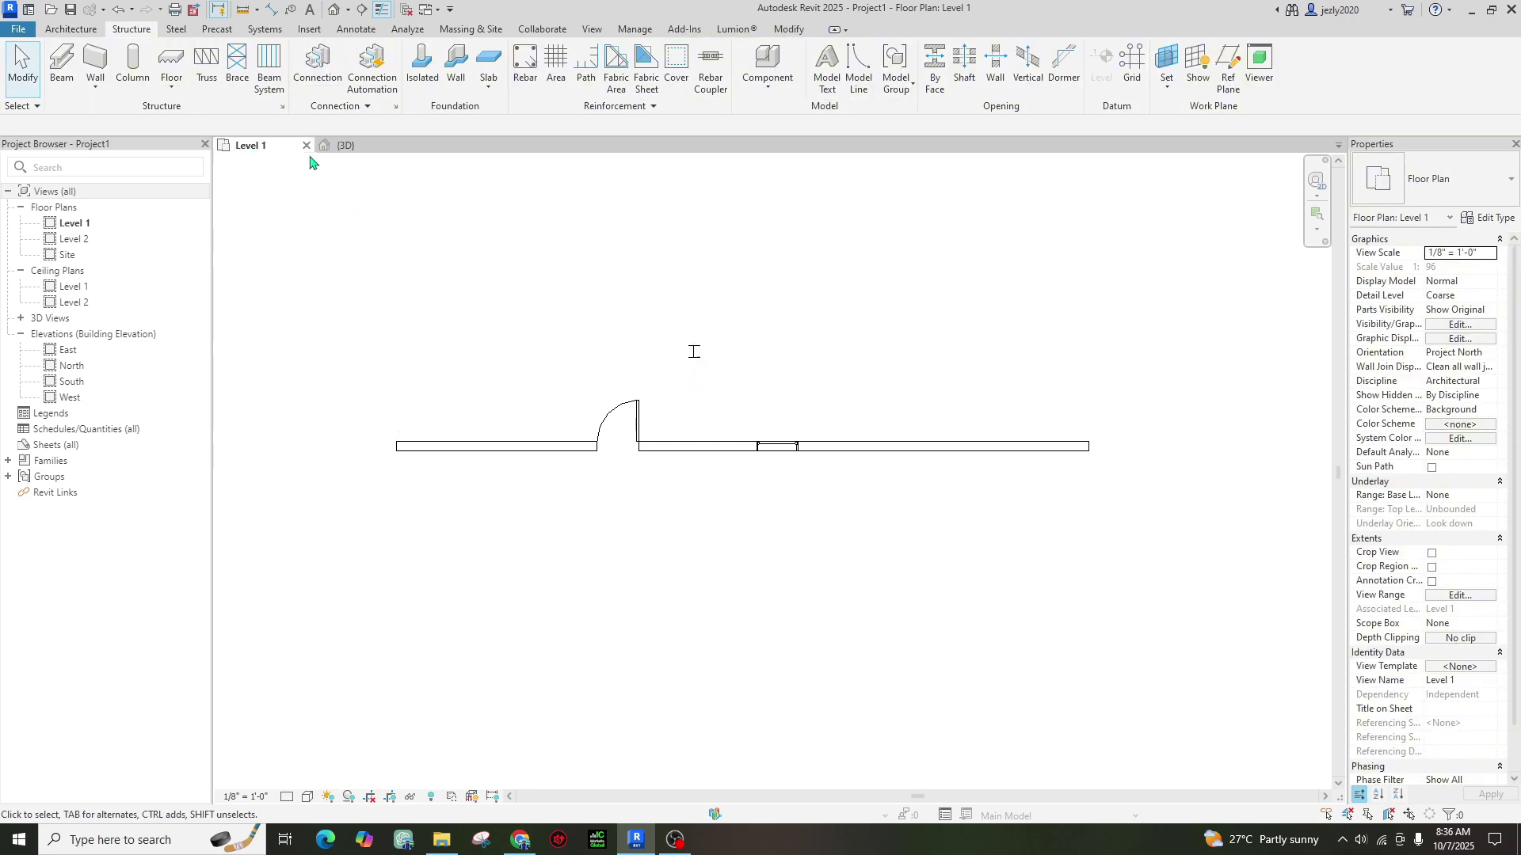
# Inspect the slanted structural column from the far side of the wall in the 3D view.
pyautogui.click(339, 146)
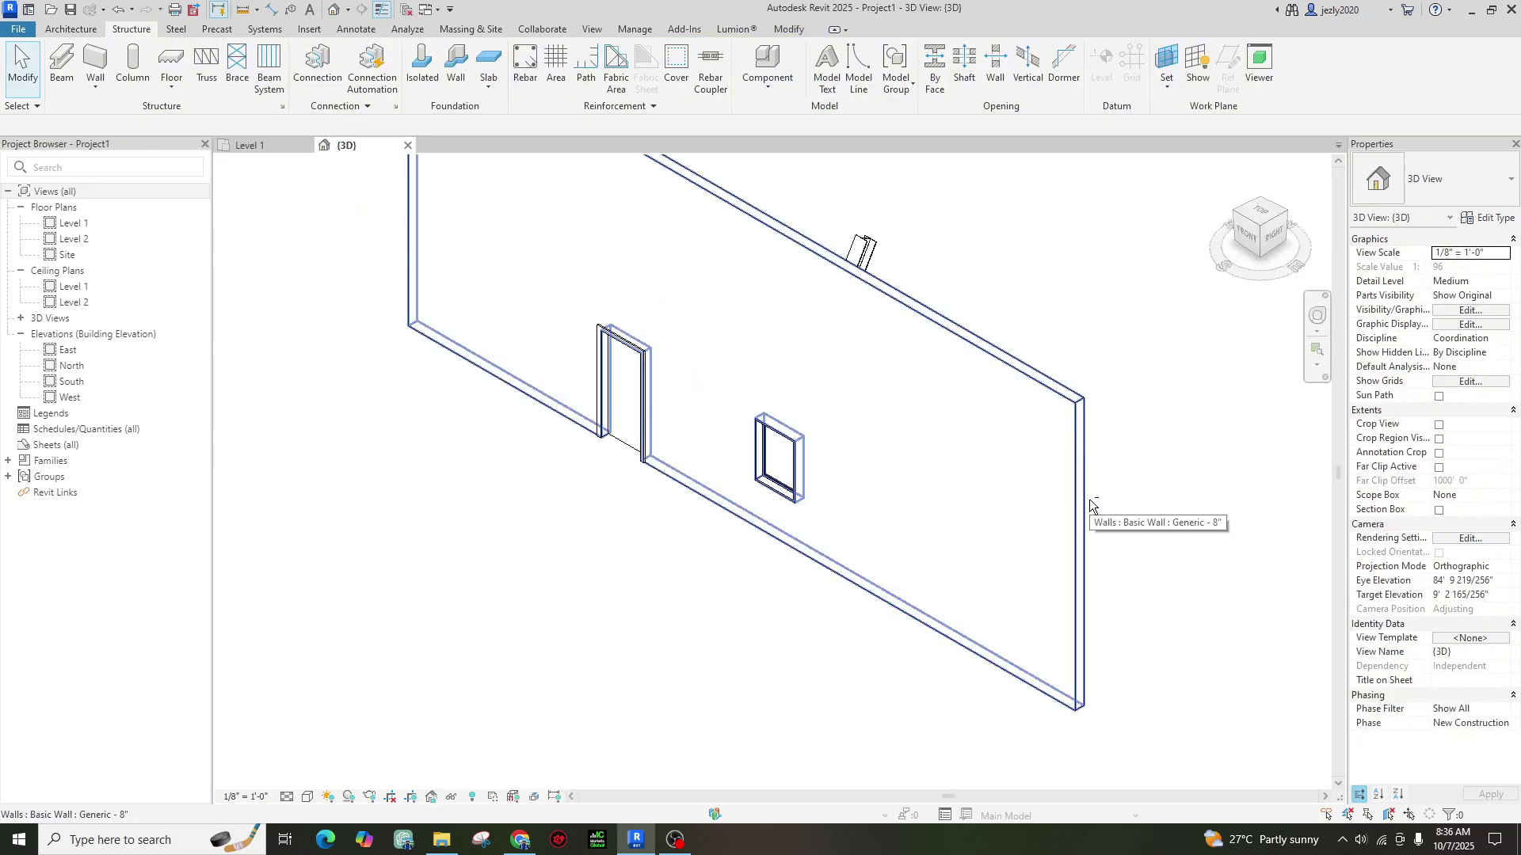
pyautogui.keyDown('shift'); pyautogui.moveTo(1089, 499); pyautogui.dragTo(1088, 462, button='middle'); pyautogui.keyUp('shift')
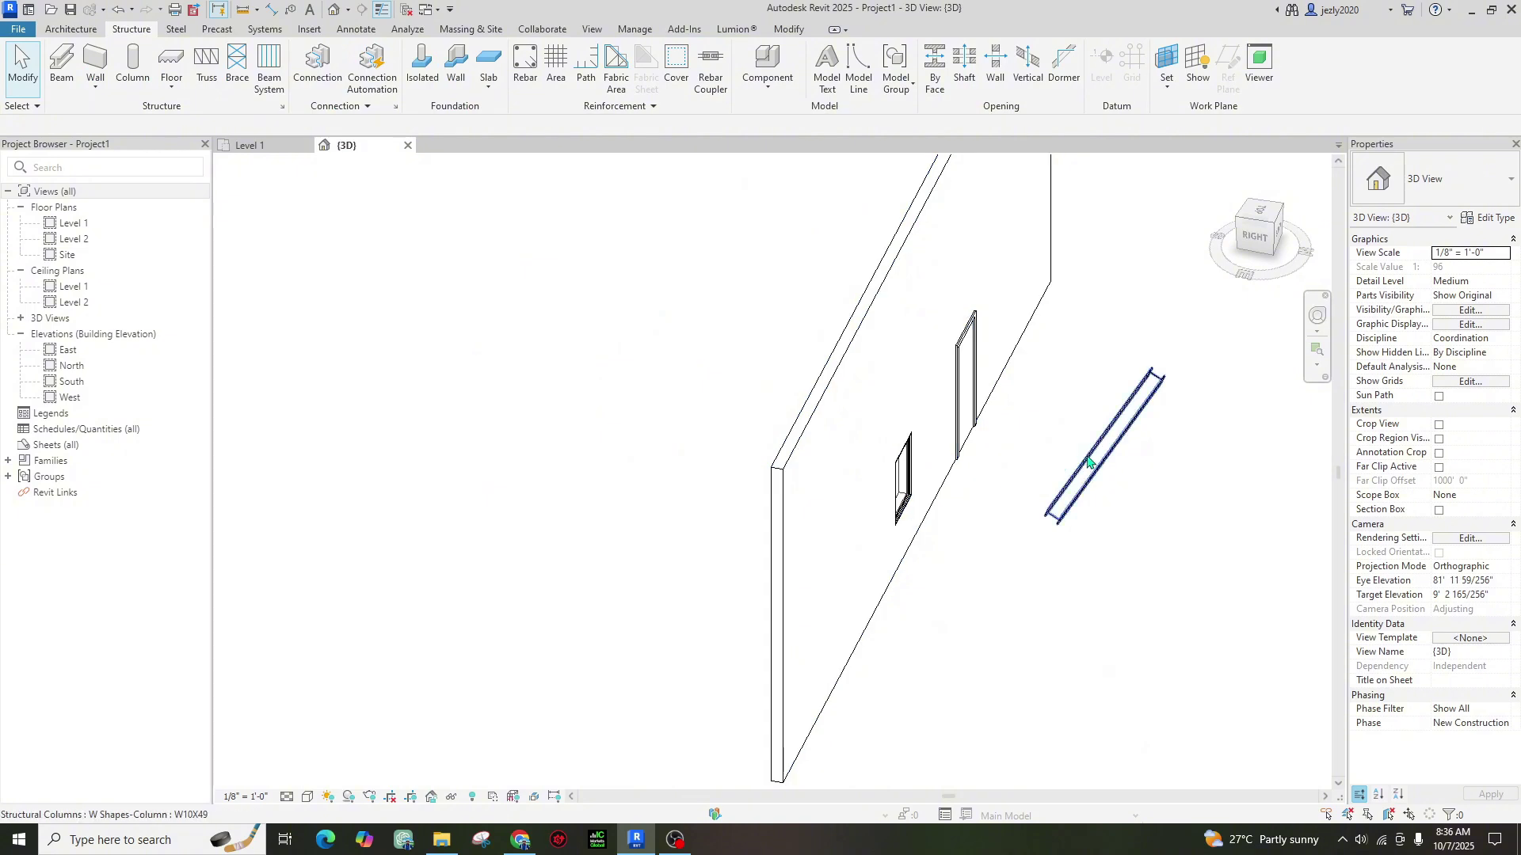
pyautogui.click(1088, 462)
pyautogui.click(1011, 614)
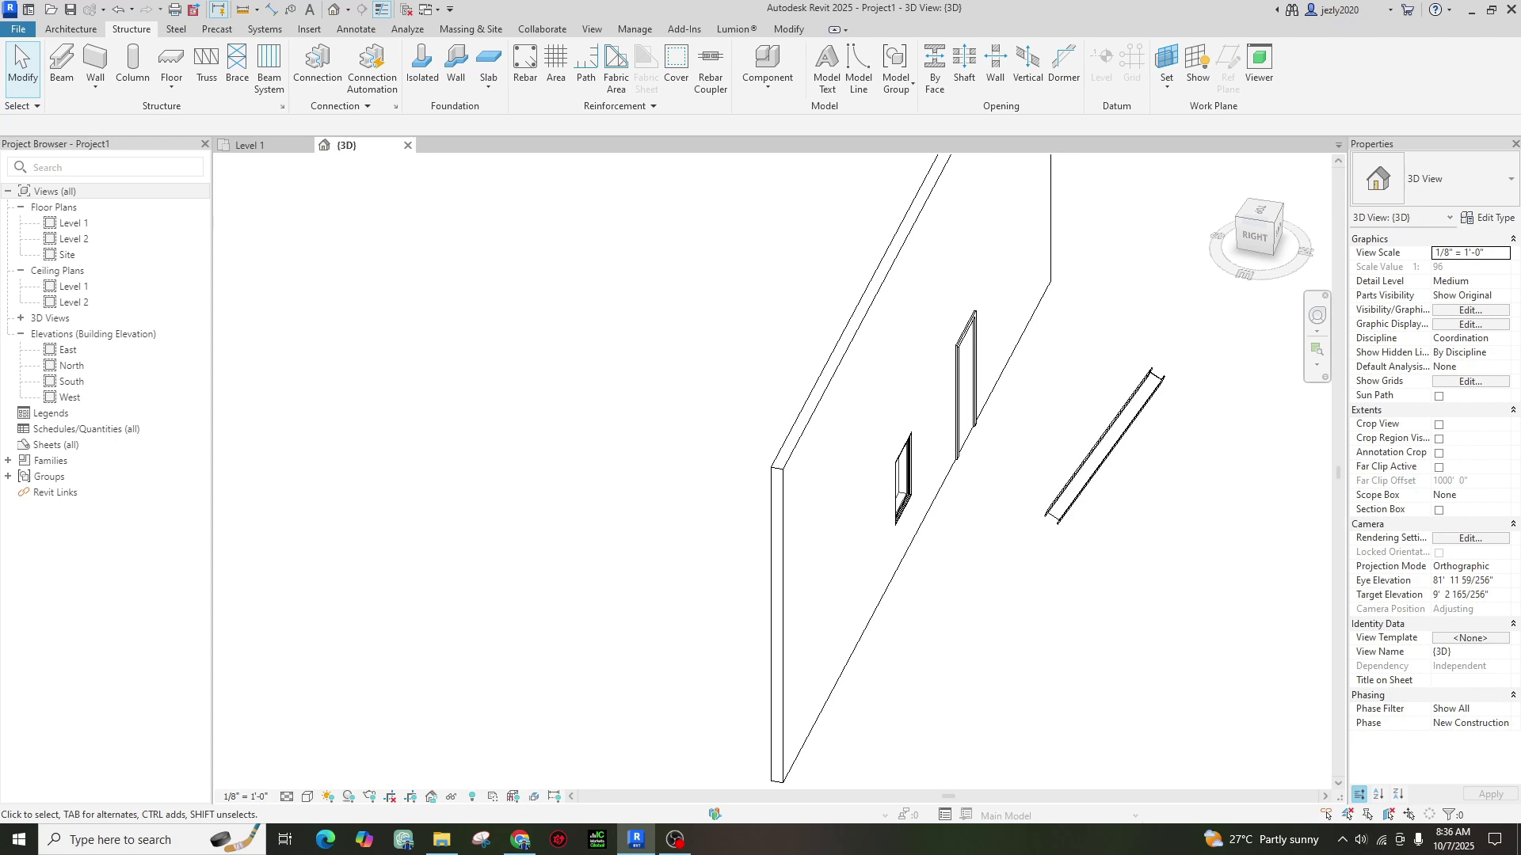
# Examine the commands for building systems, inserting and linking files, annotating, creating views, managing the project and modifying elements.
pyautogui.click(256, 30)
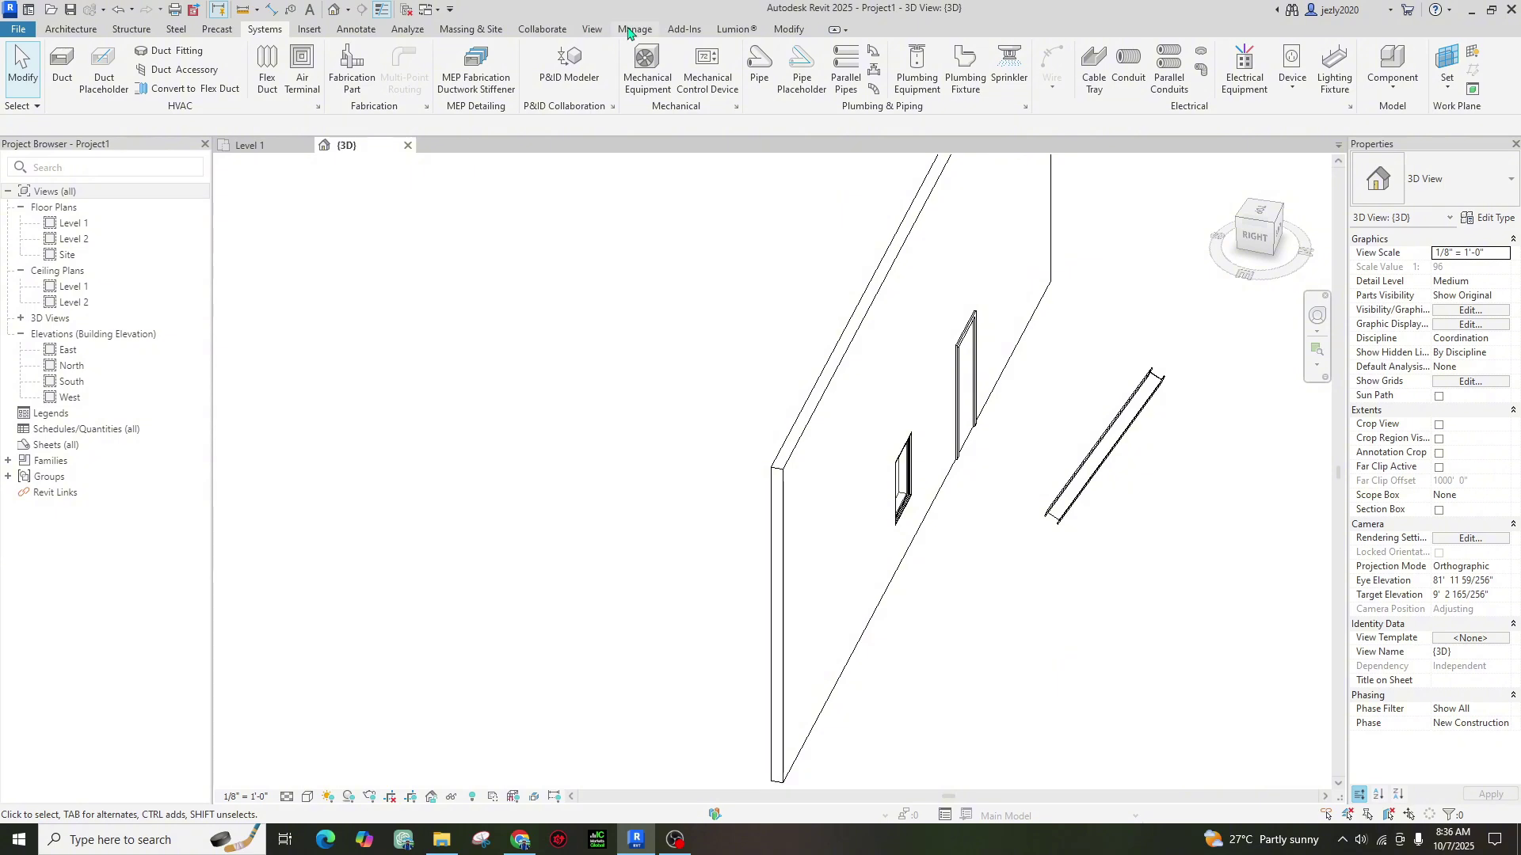
pyautogui.click(313, 32)
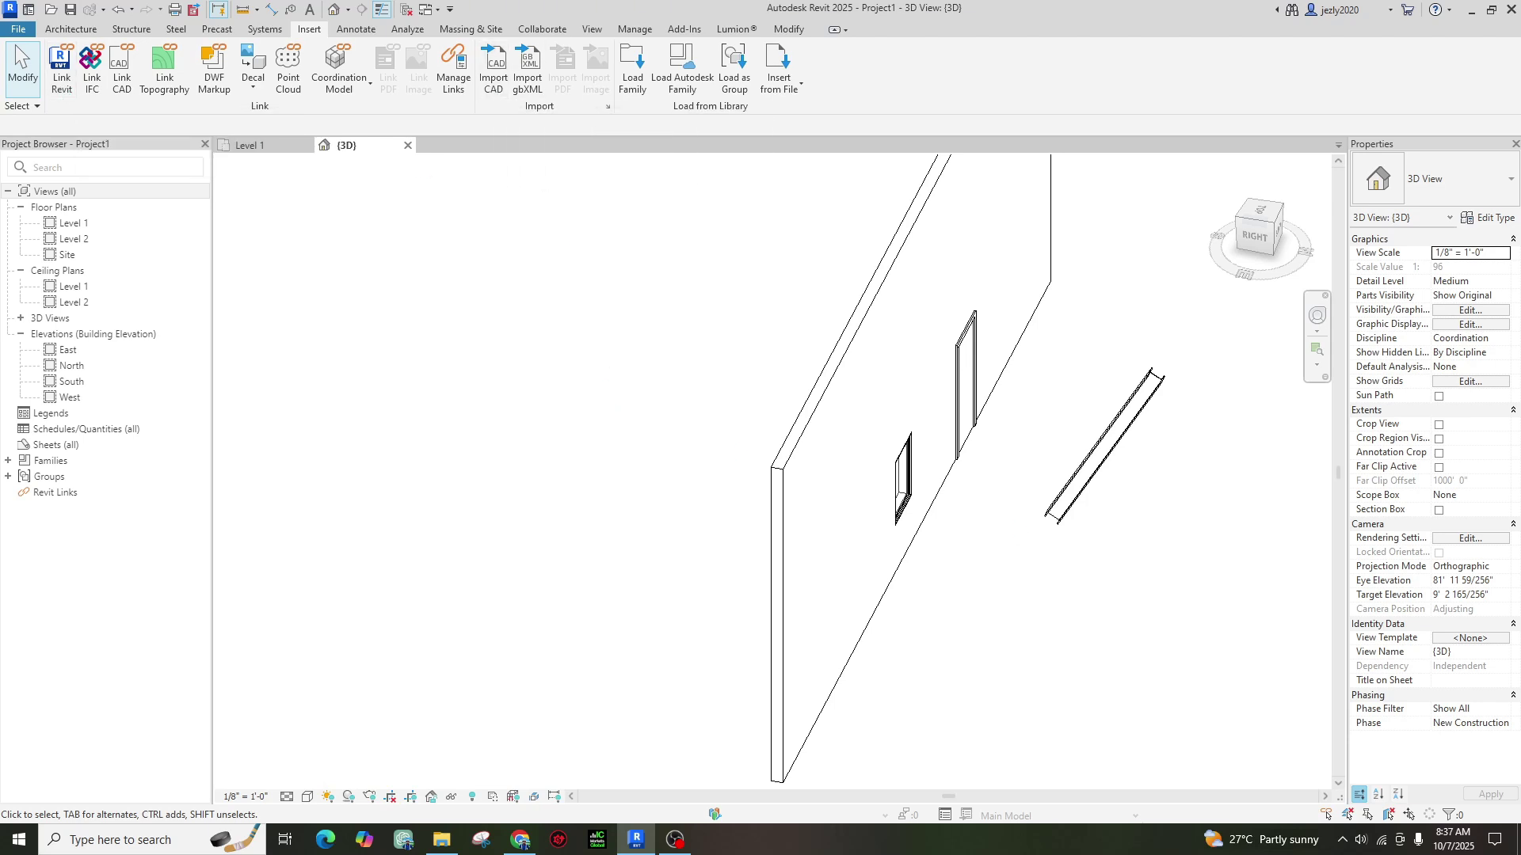
pyautogui.click(355, 31)
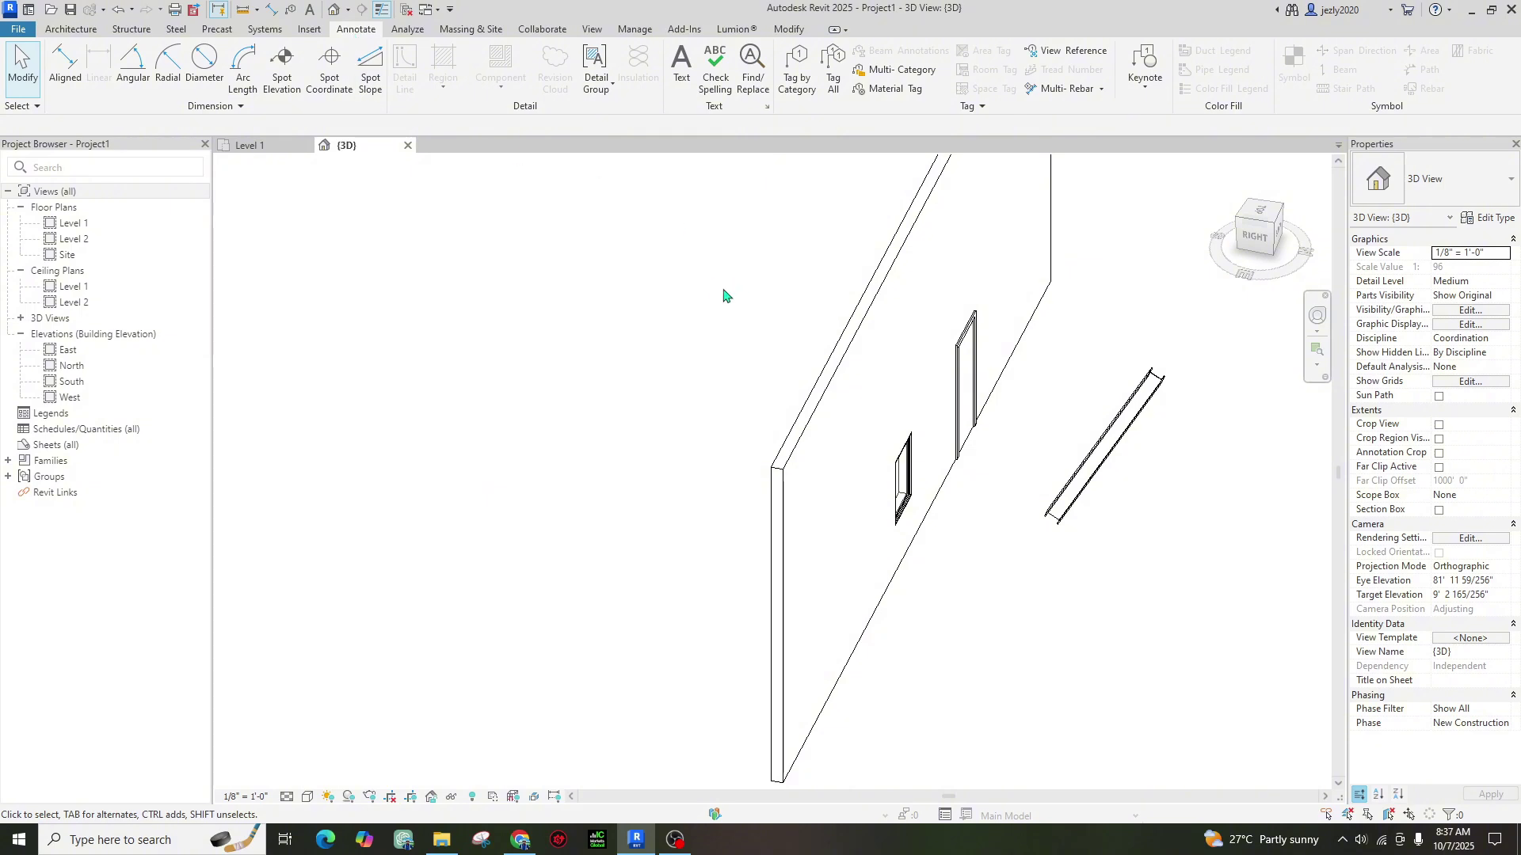
pyautogui.click(593, 31)
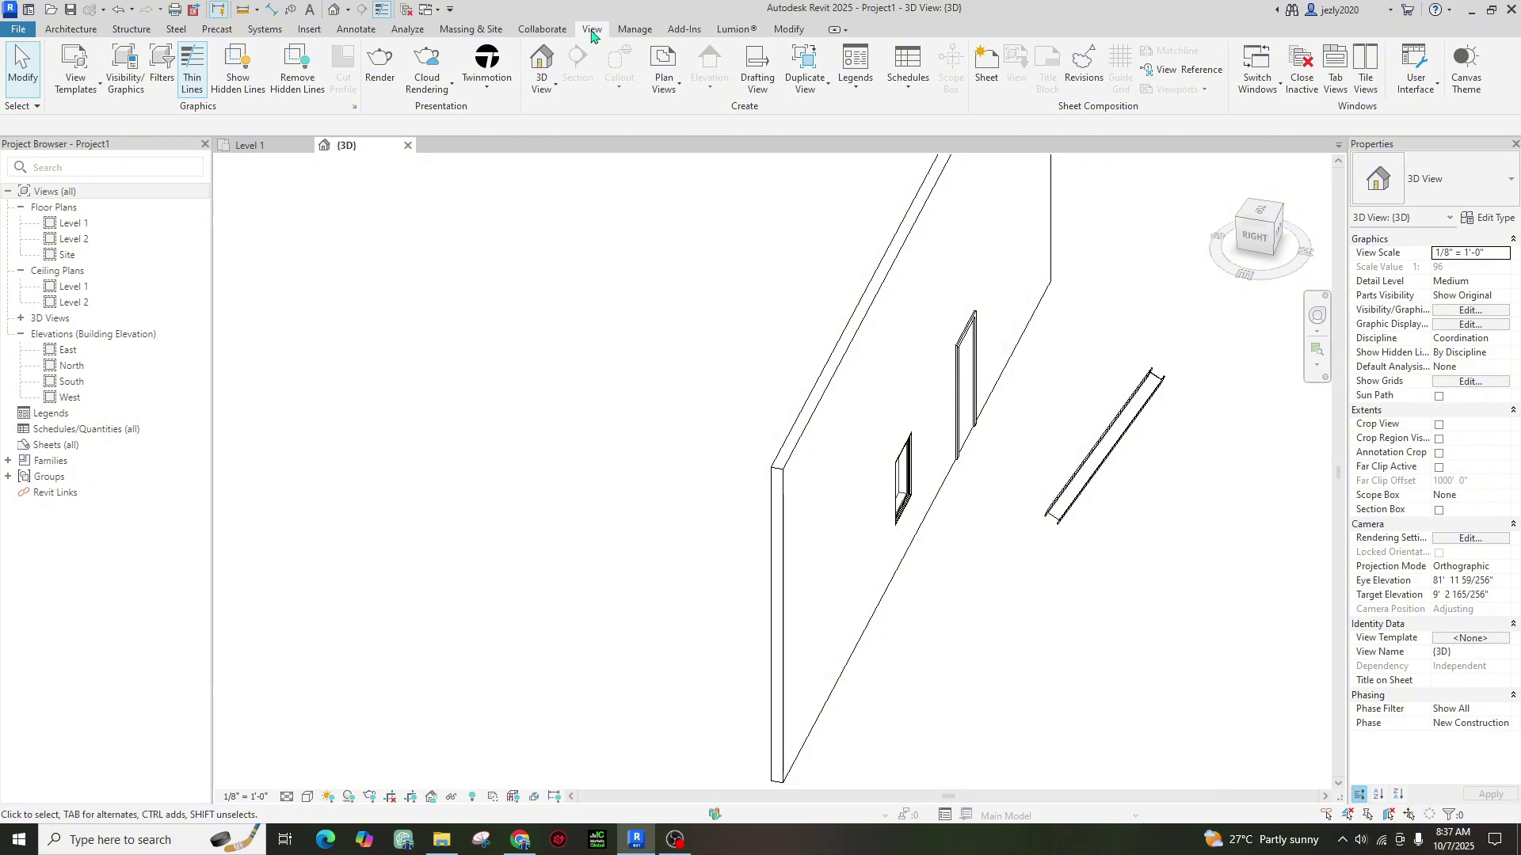
pyautogui.click(645, 32)
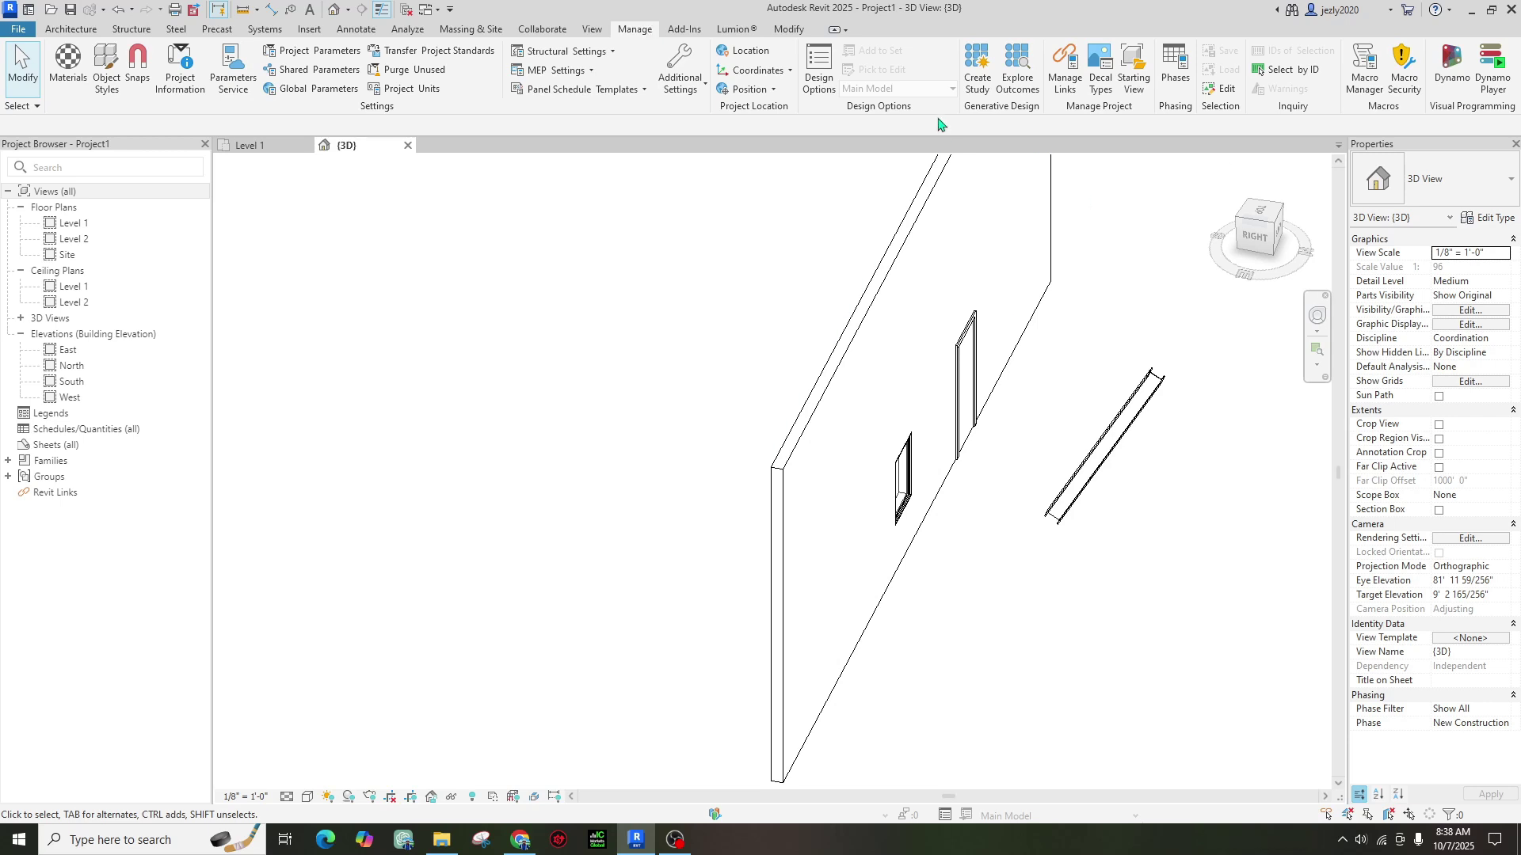
pyautogui.click(786, 29)
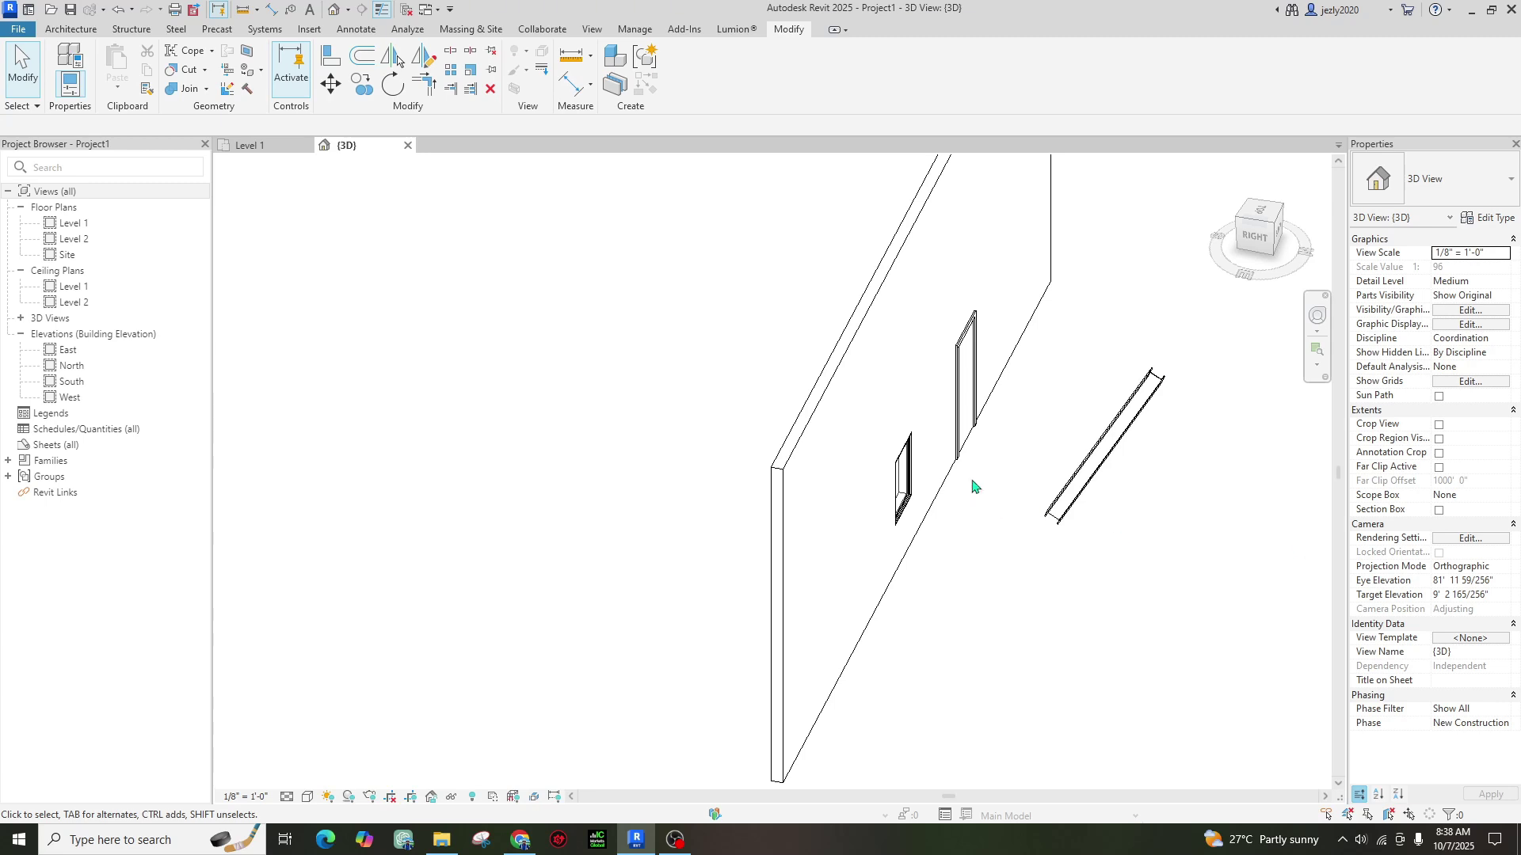
# Delete the sample wall with its door, window and structural column in the Level 1 plan.
pyautogui.click(252, 145)
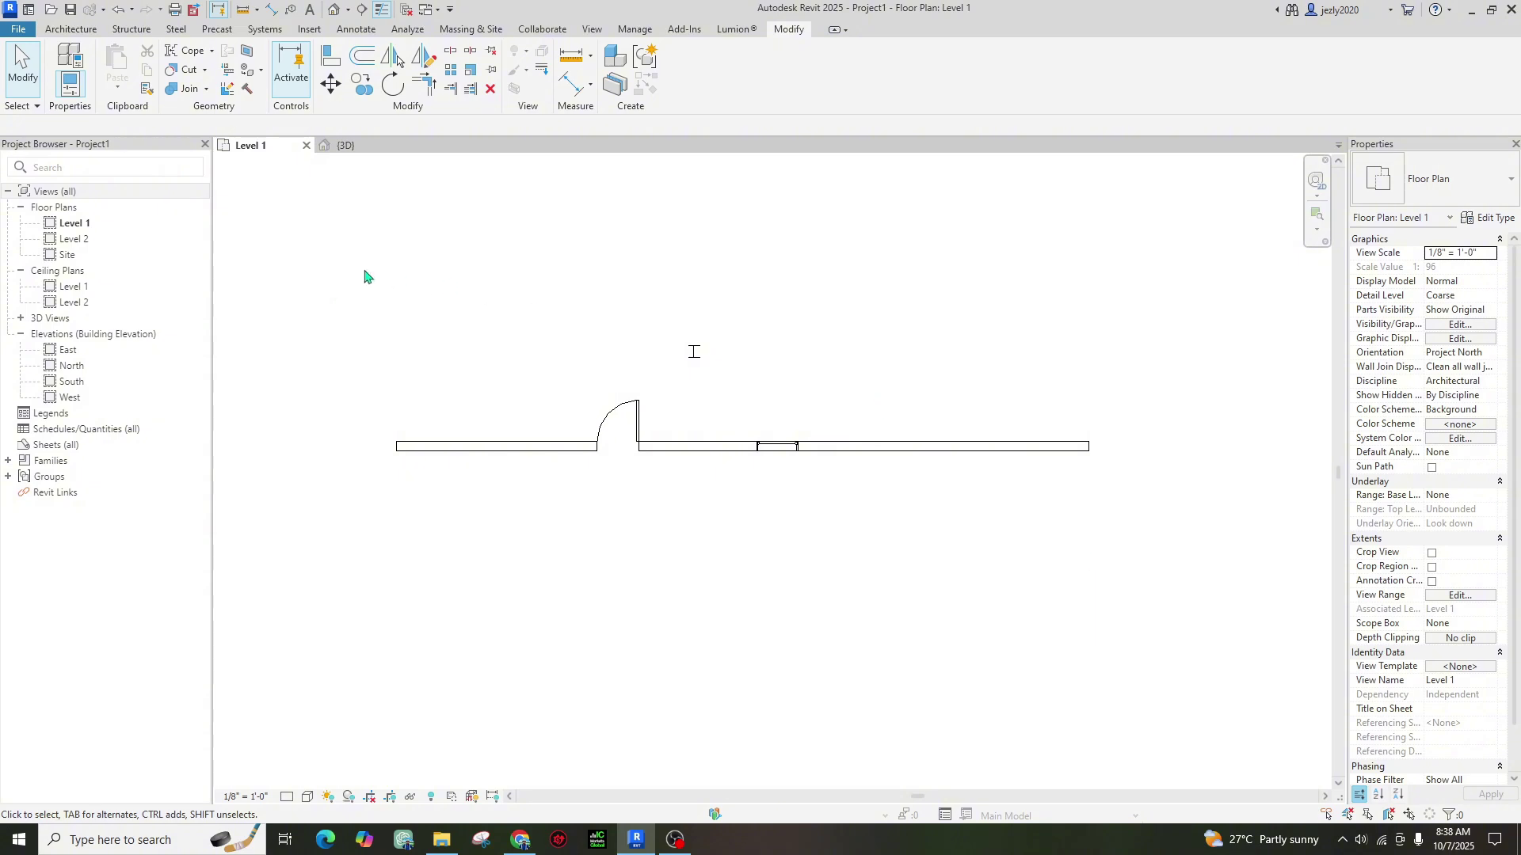
pyautogui.moveTo(338, 257); pyautogui.dragTo(1167, 560)
pyautogui.press('Delete')
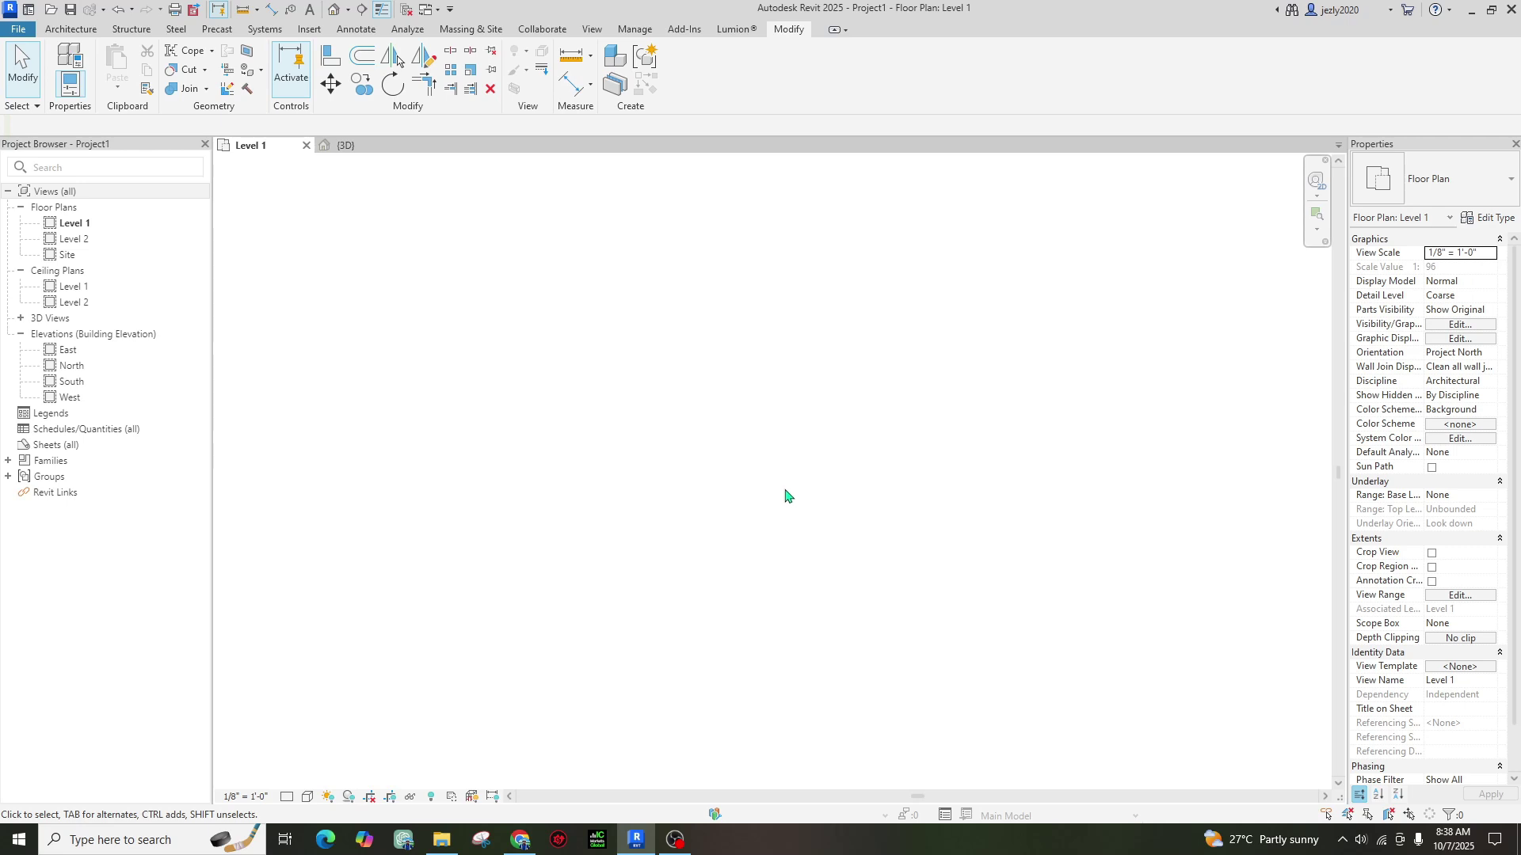
# Draw a rectangular room of Generic - 8" architectural walls, about 23'-6" wide by 14'-0" deep, in the Level 1 plan.
pyautogui.click(73, 30)
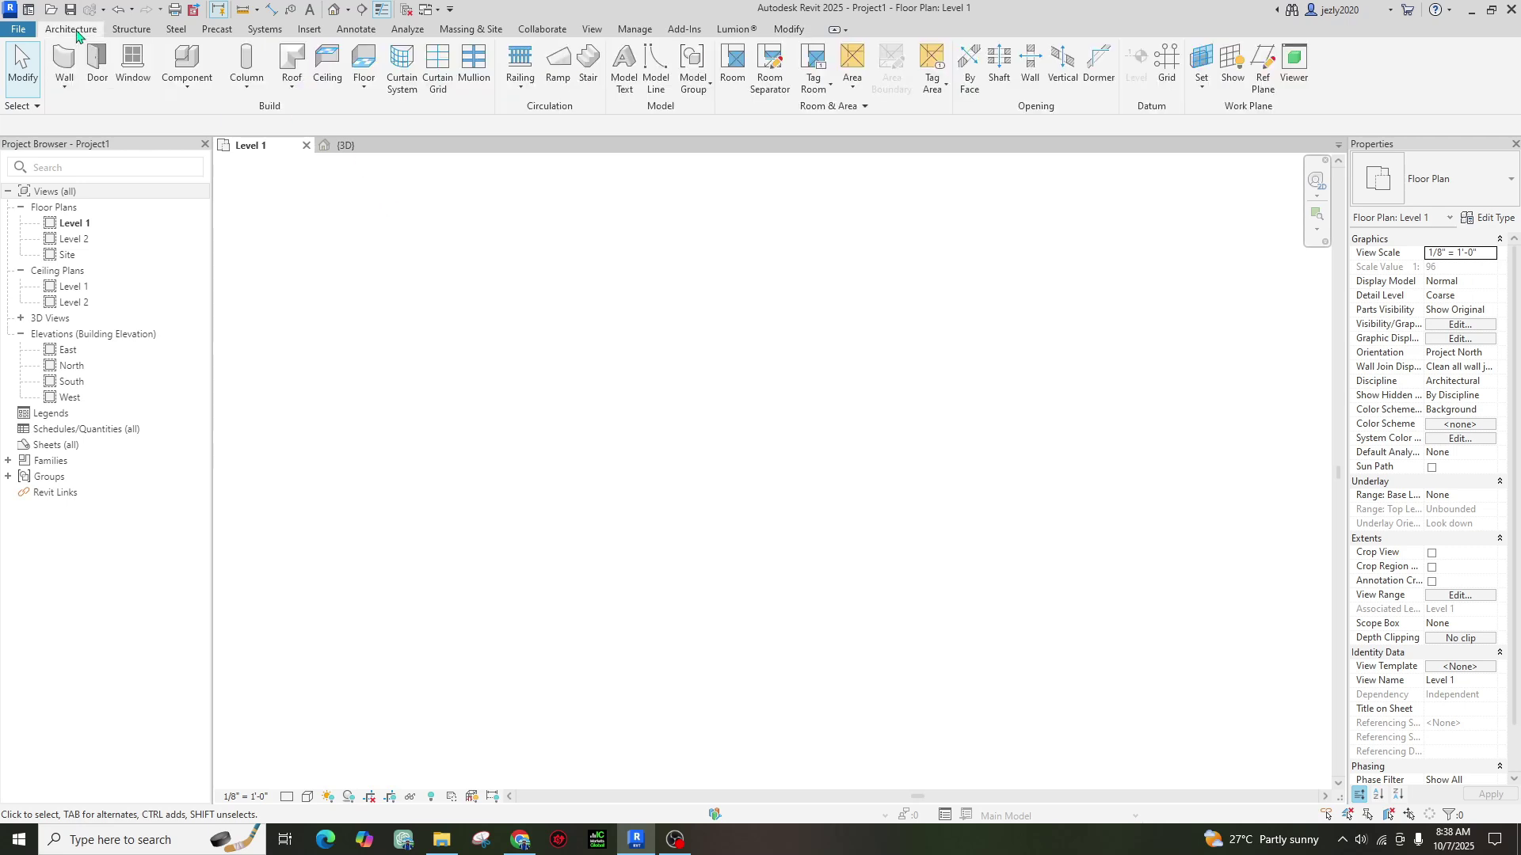
pyautogui.click(70, 84)
pyautogui.click(108, 115)
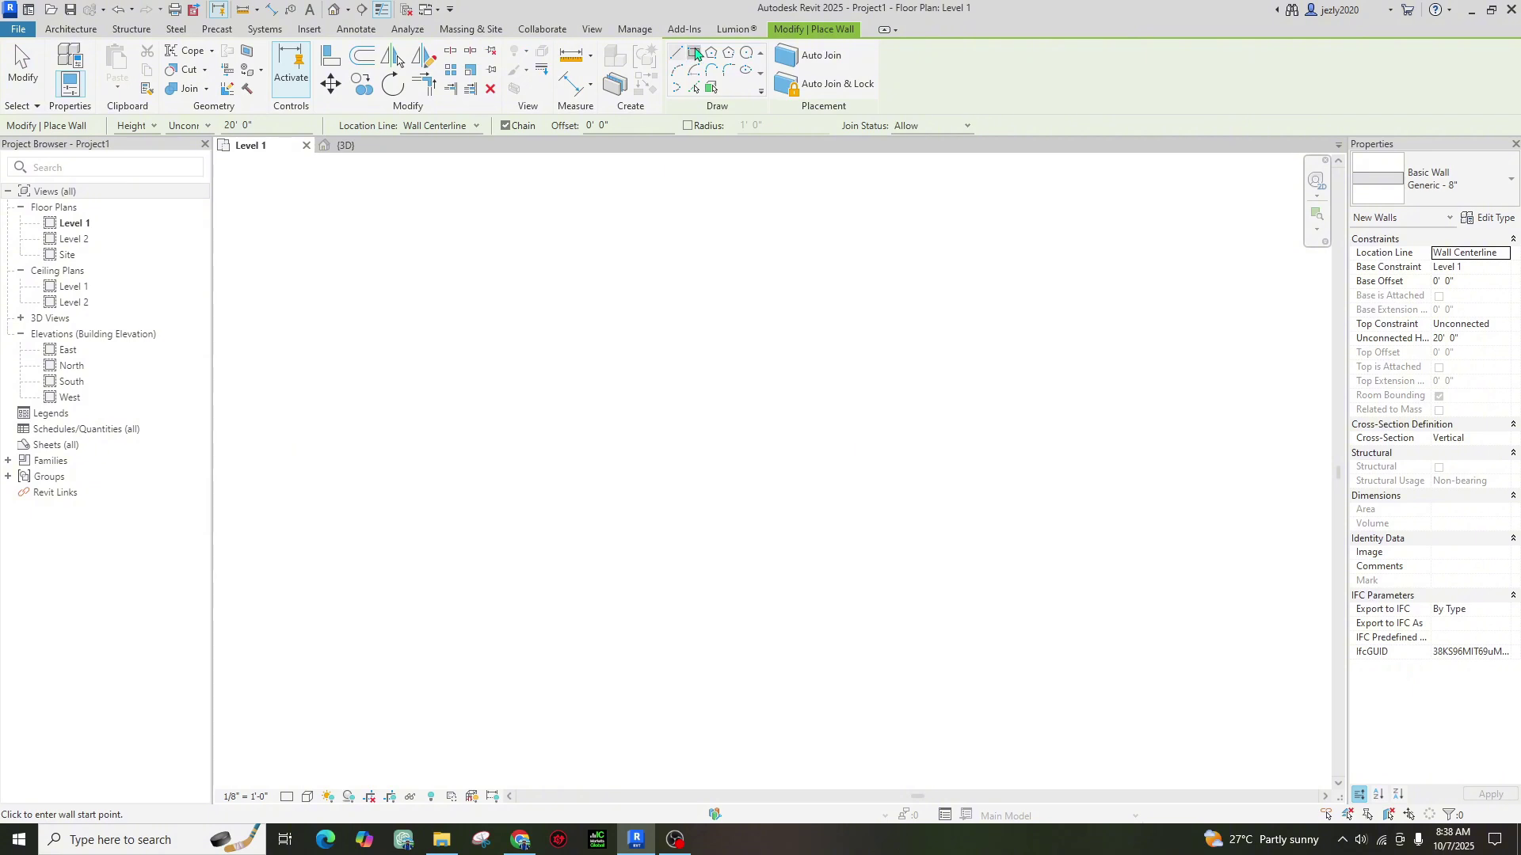
pyautogui.click(694, 52)
pyautogui.click(608, 368)
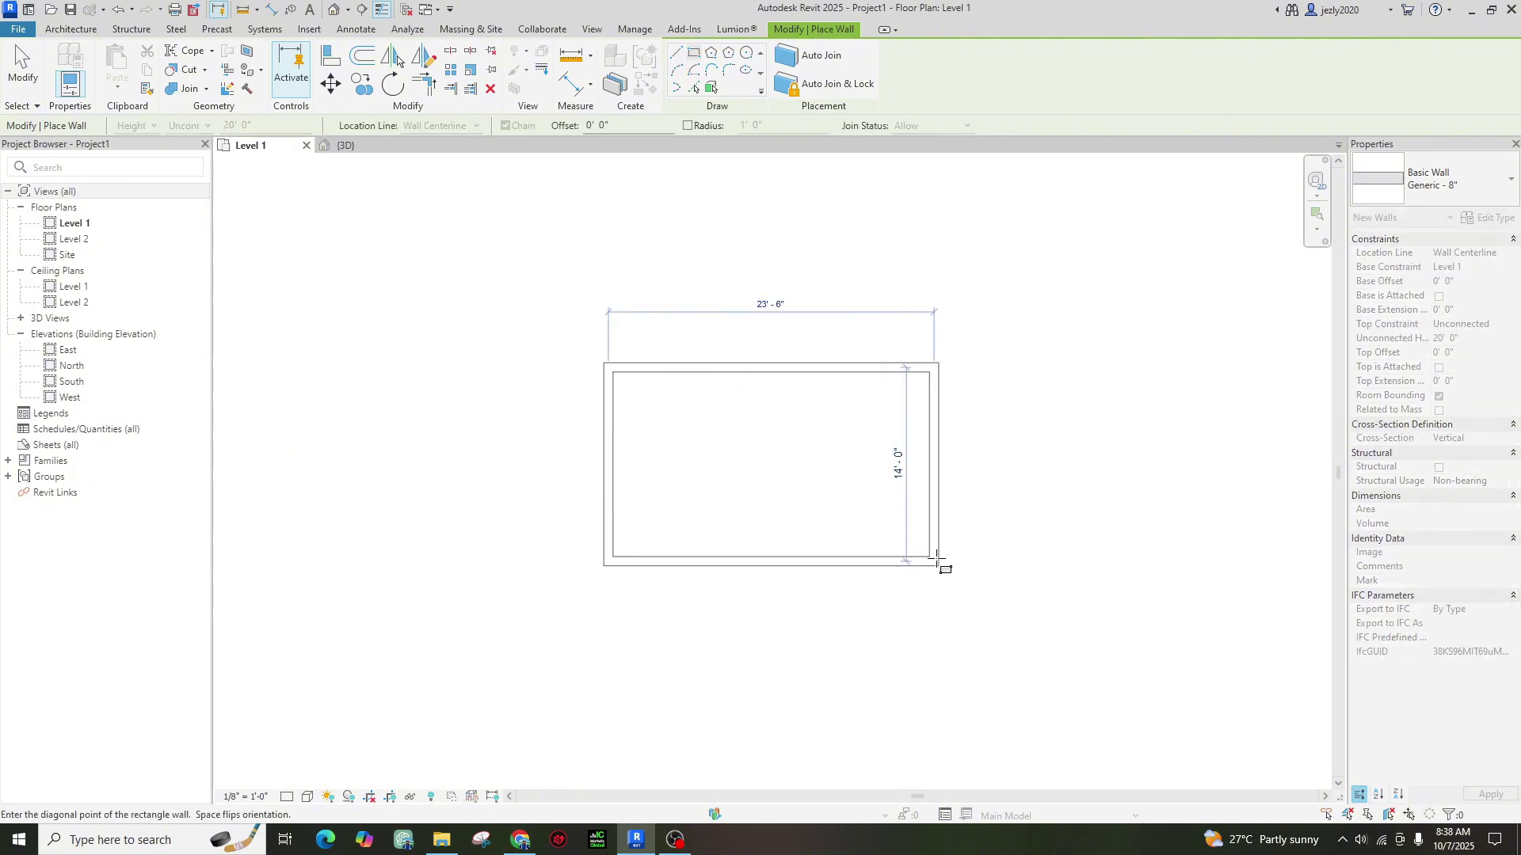
pyautogui.click(938, 564)
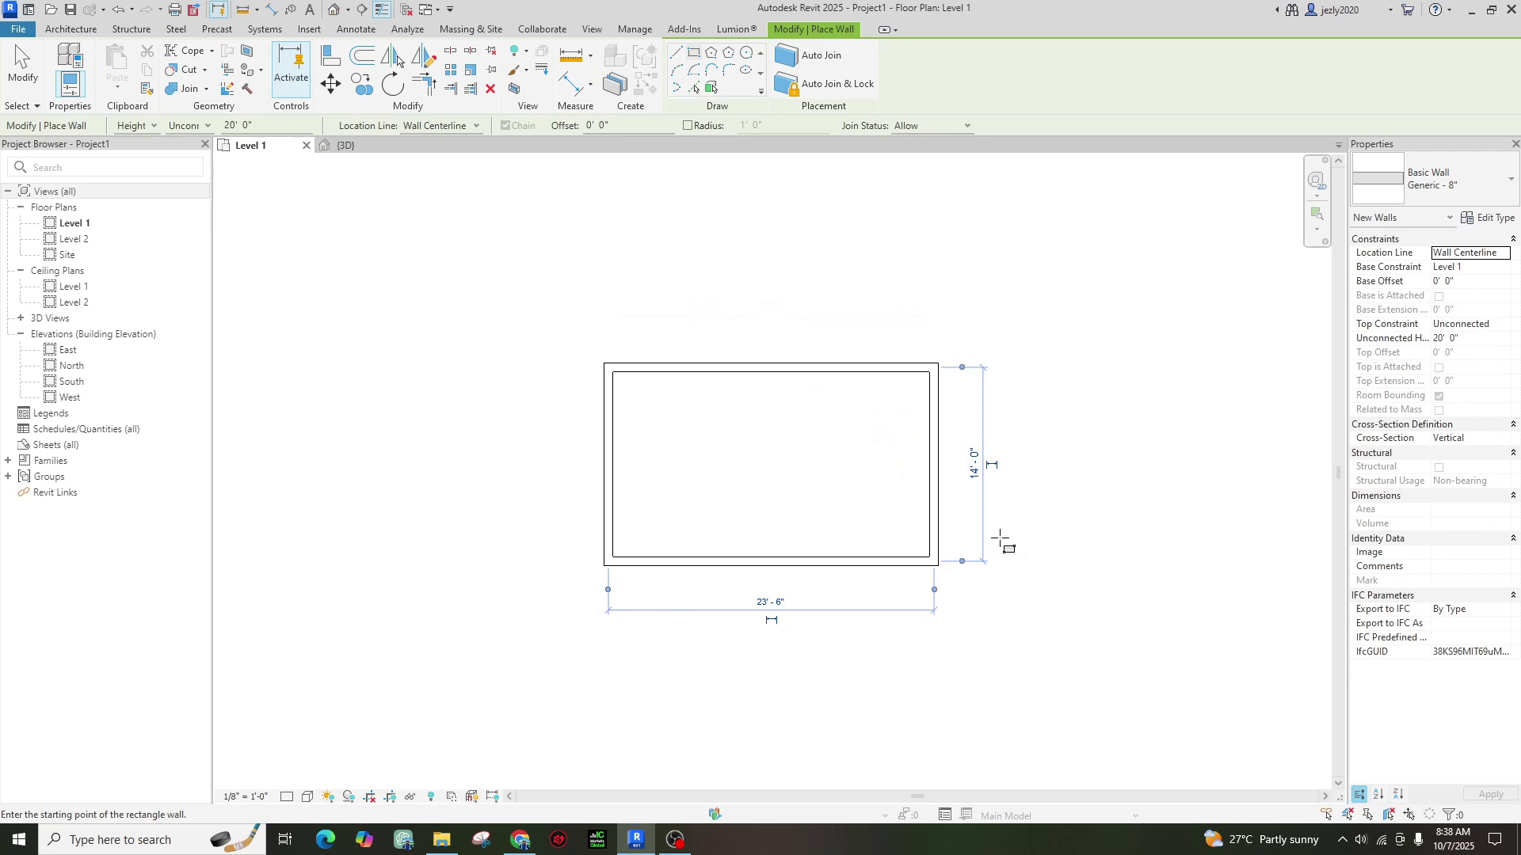
# Place a Single-Flush 36" x 84" door in the room's lower wall, hinged on its left side, about 3'-6" from the left wall.
pyautogui.click(87, 30)
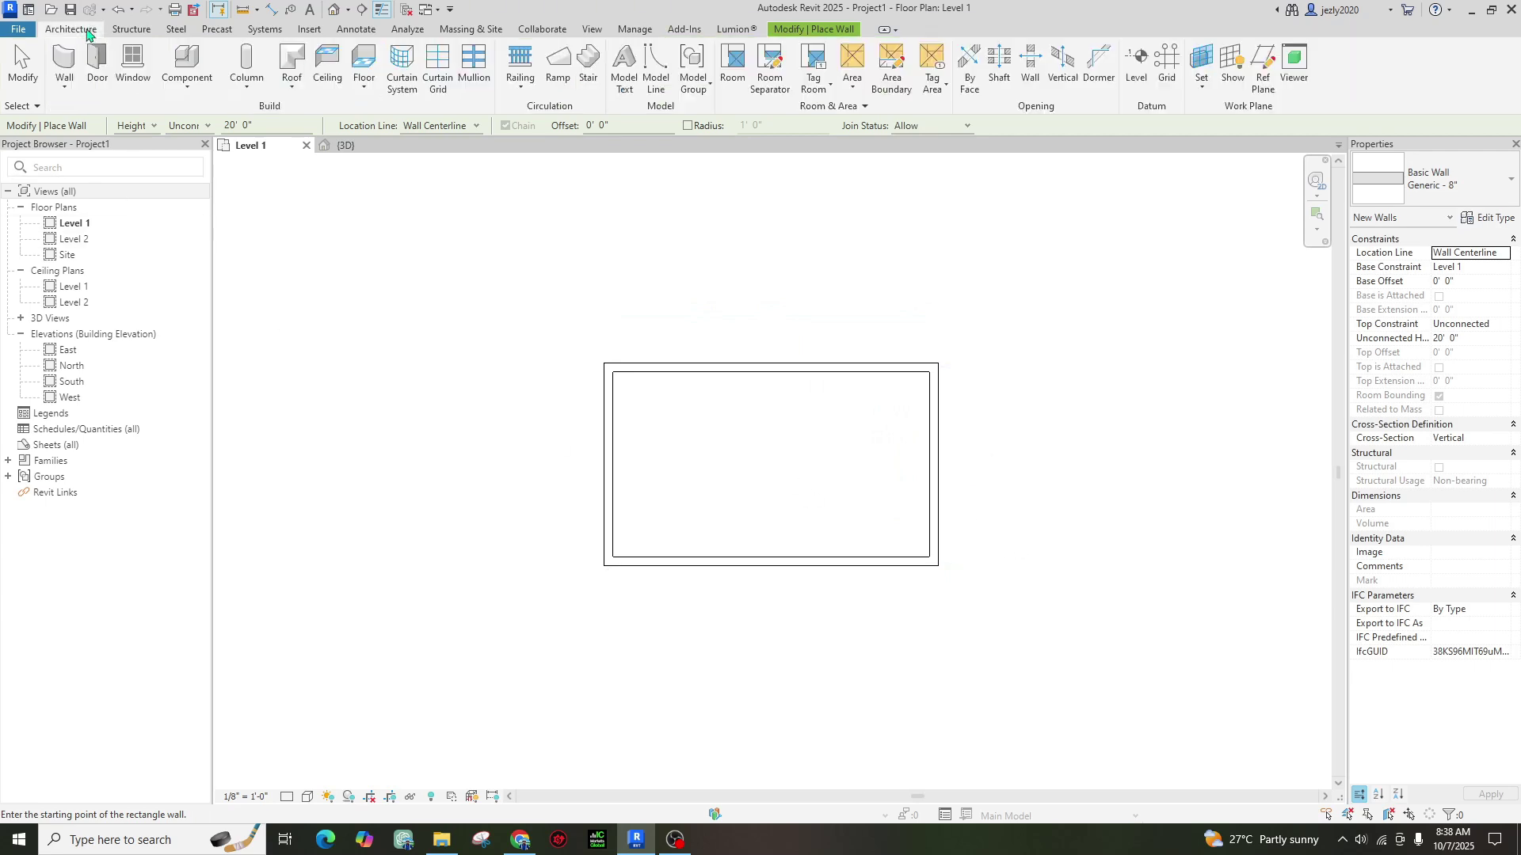
pyautogui.click(97, 71)
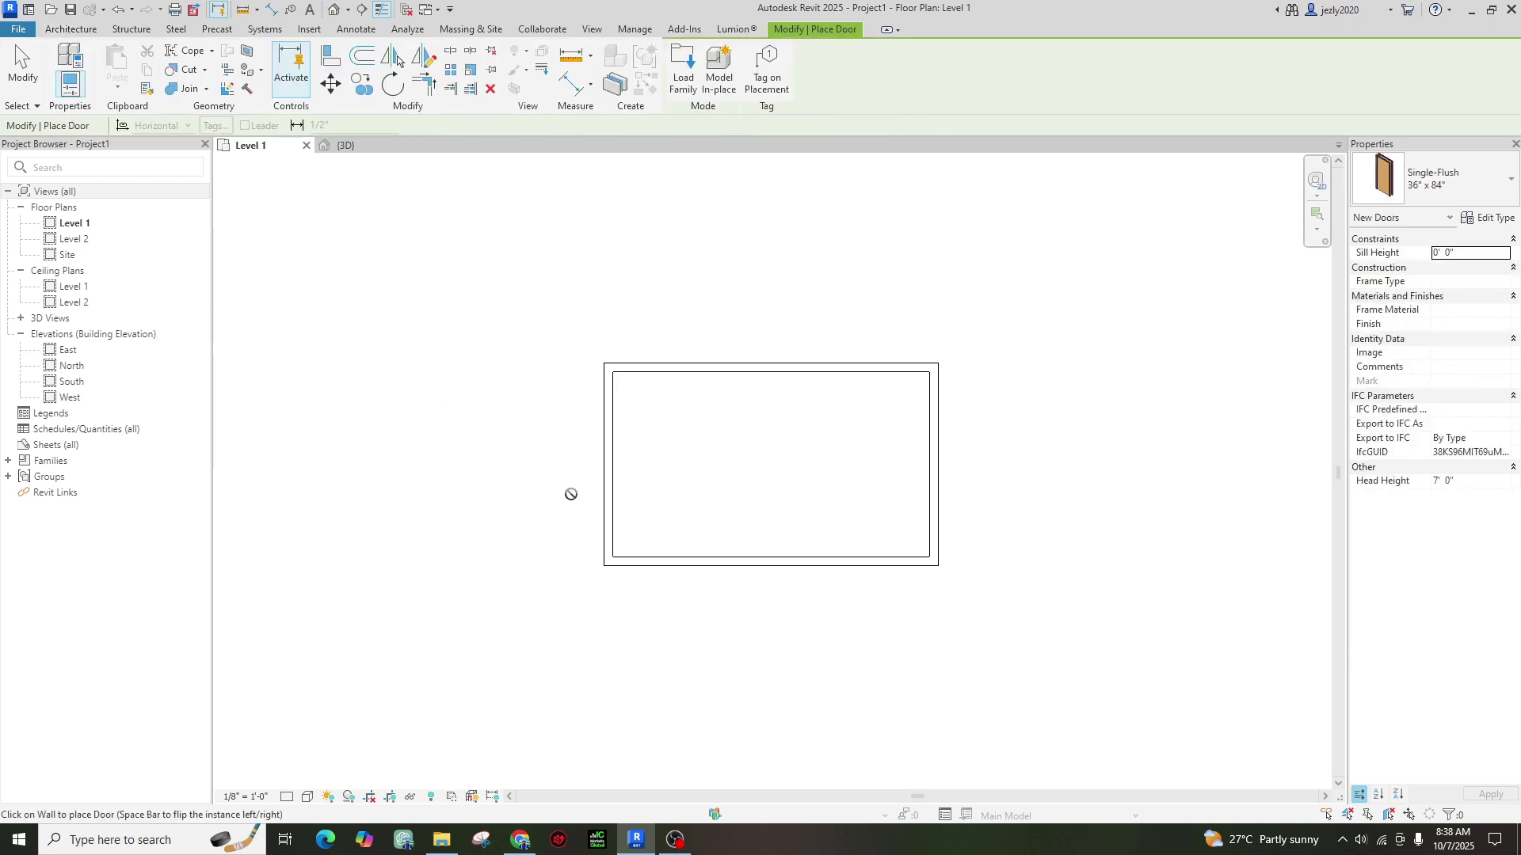
pyautogui.click(672, 557)
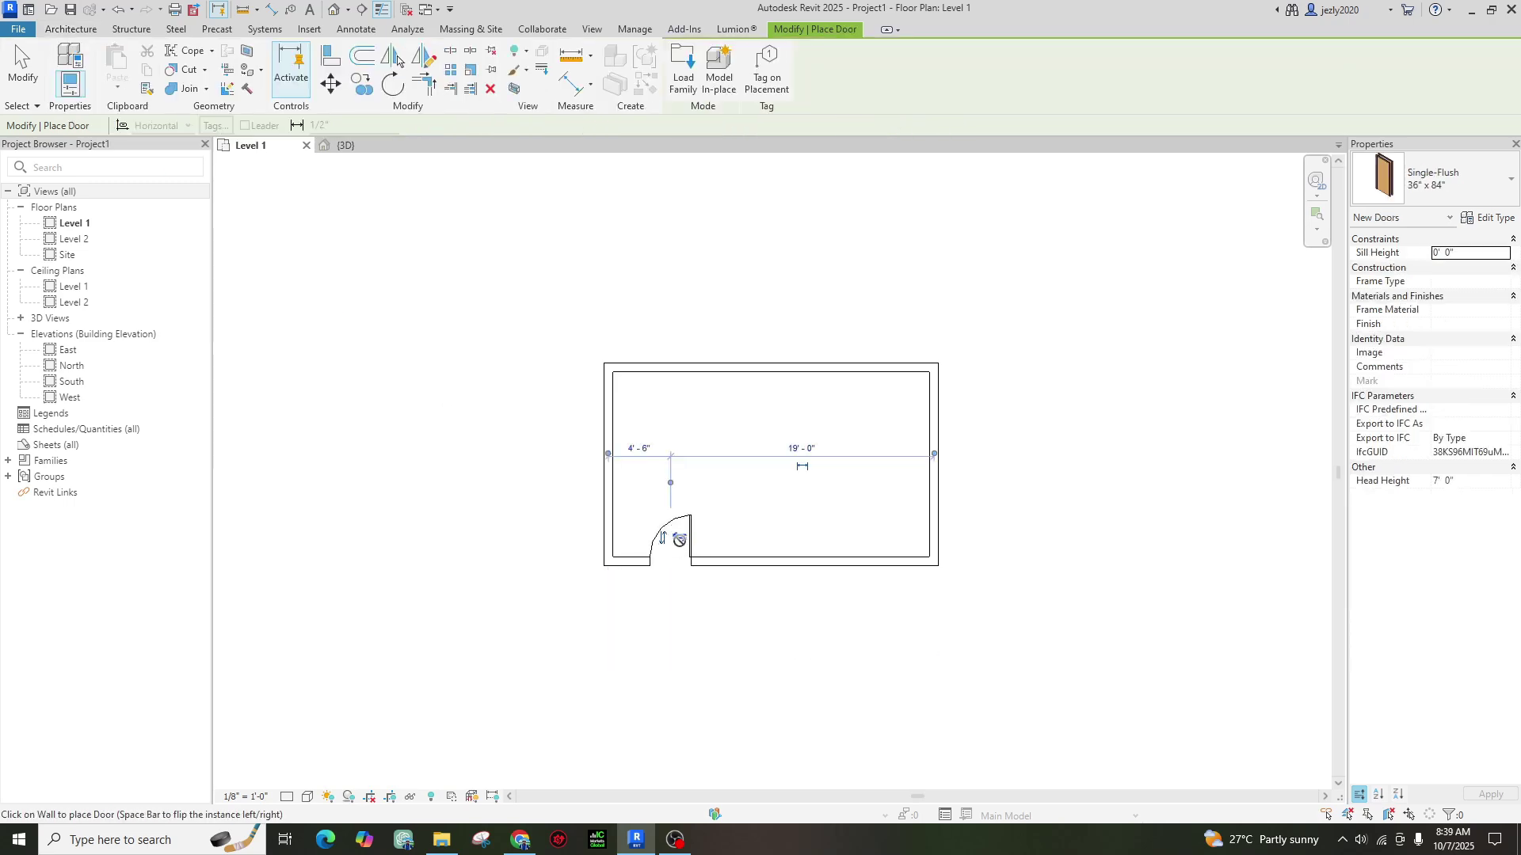
pyautogui.press('Escape')
pyautogui.press('Escape')
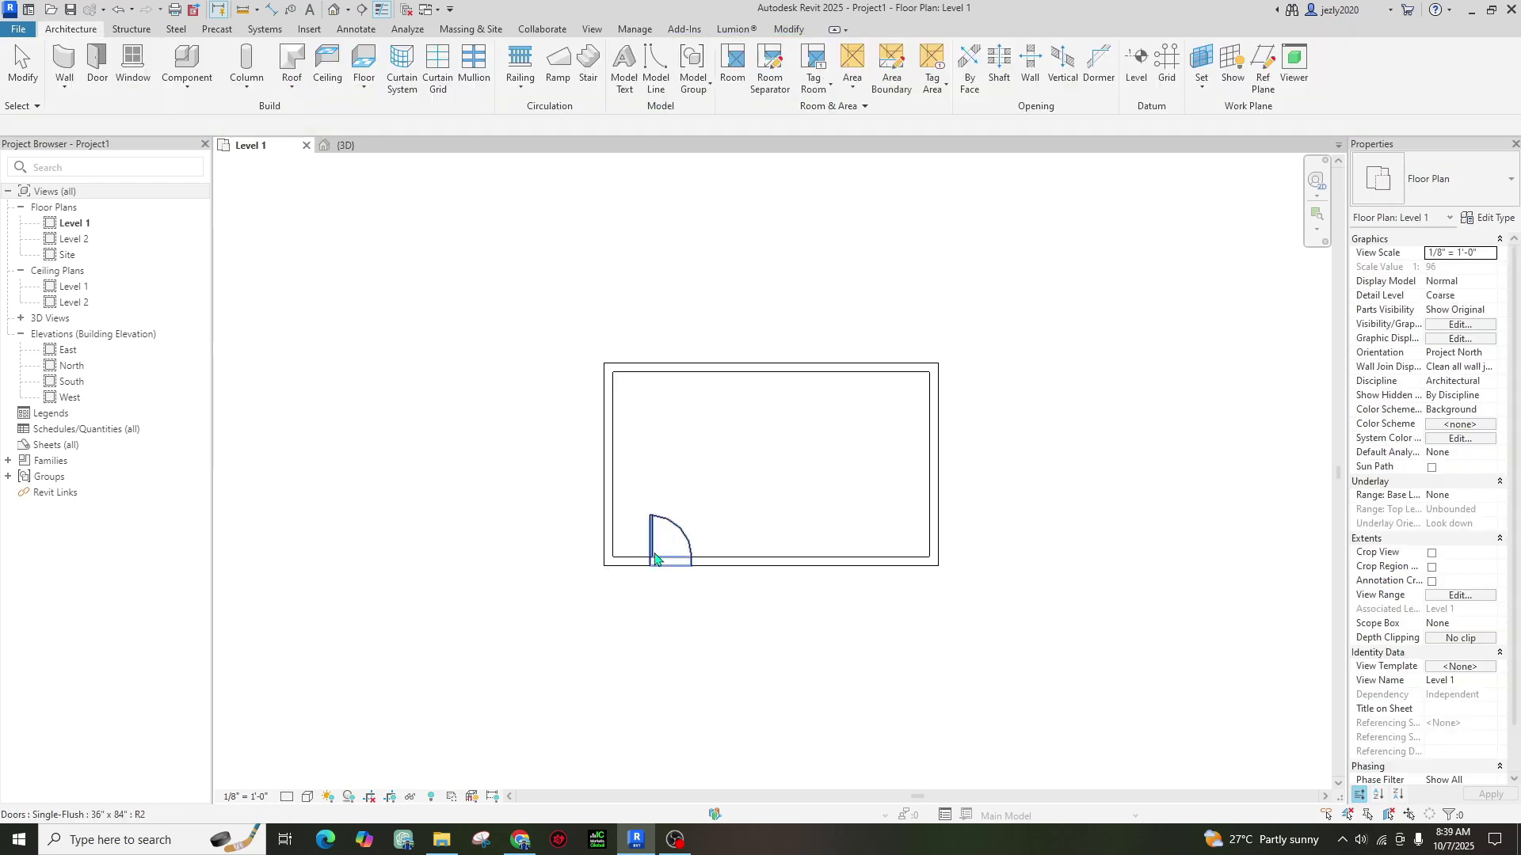
pyautogui.click(670, 546)
pyautogui.moveTo(669, 547); pyautogui.dragTo(636, 553)
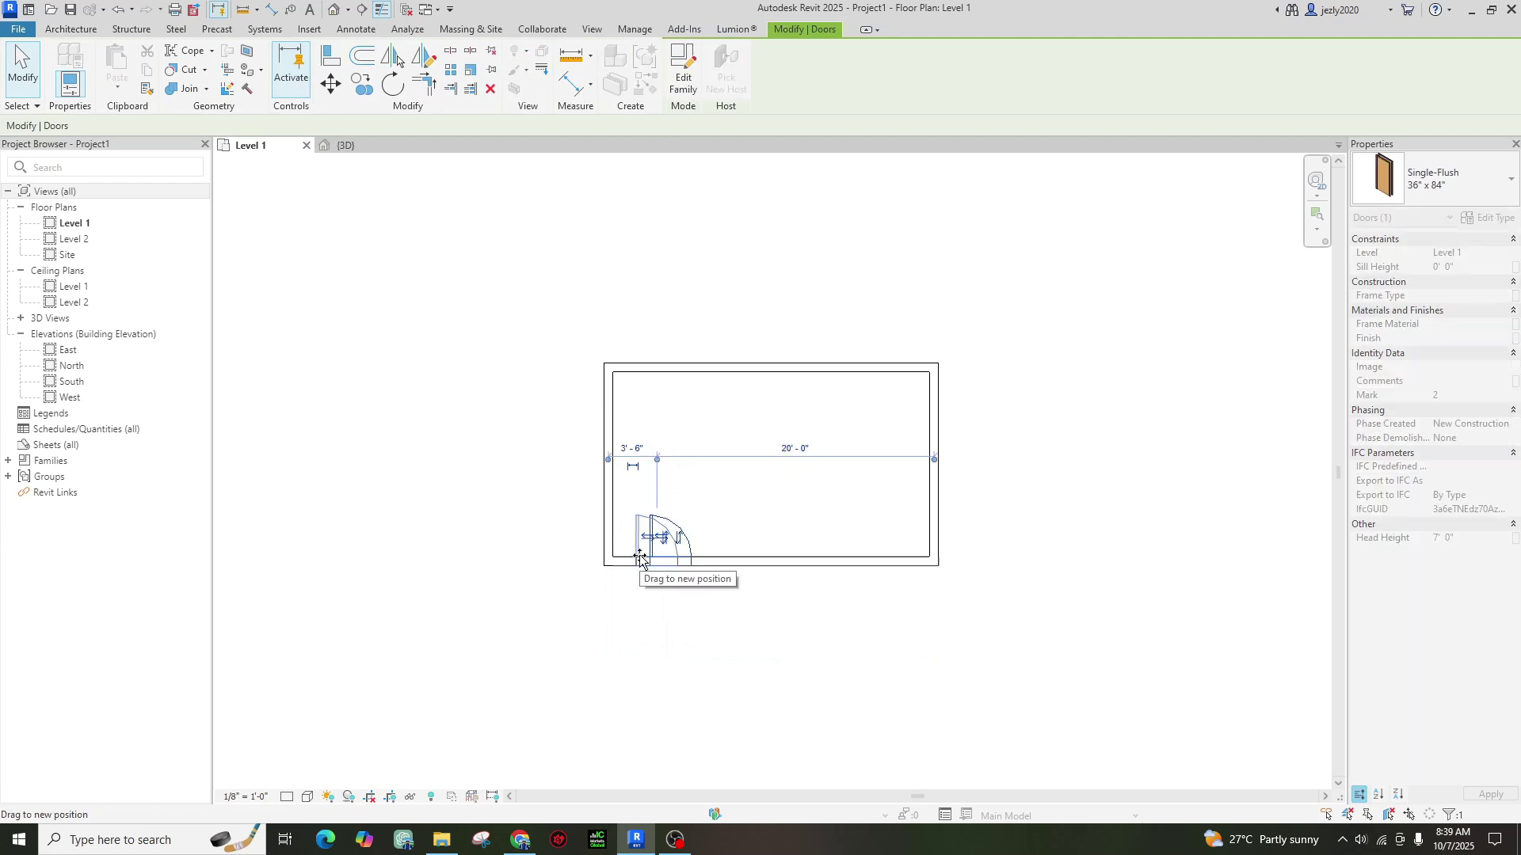
pyautogui.click(760, 605)
# Start placing a window and try the Window-Double-Hung types 24" x 42" and 30" x 46".
pyautogui.click(133, 64)
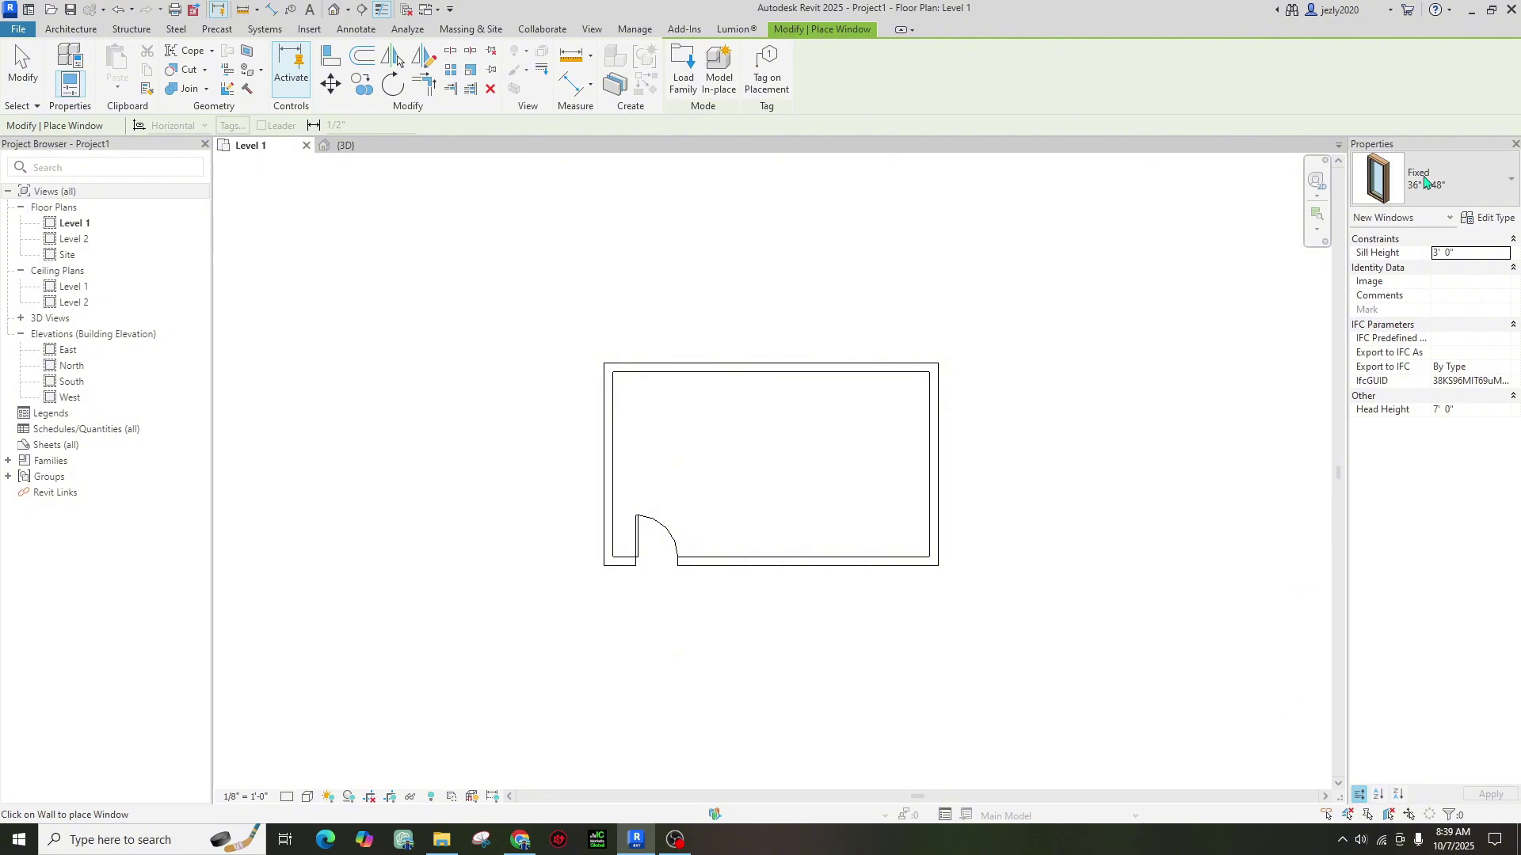
pyautogui.click(1449, 184)
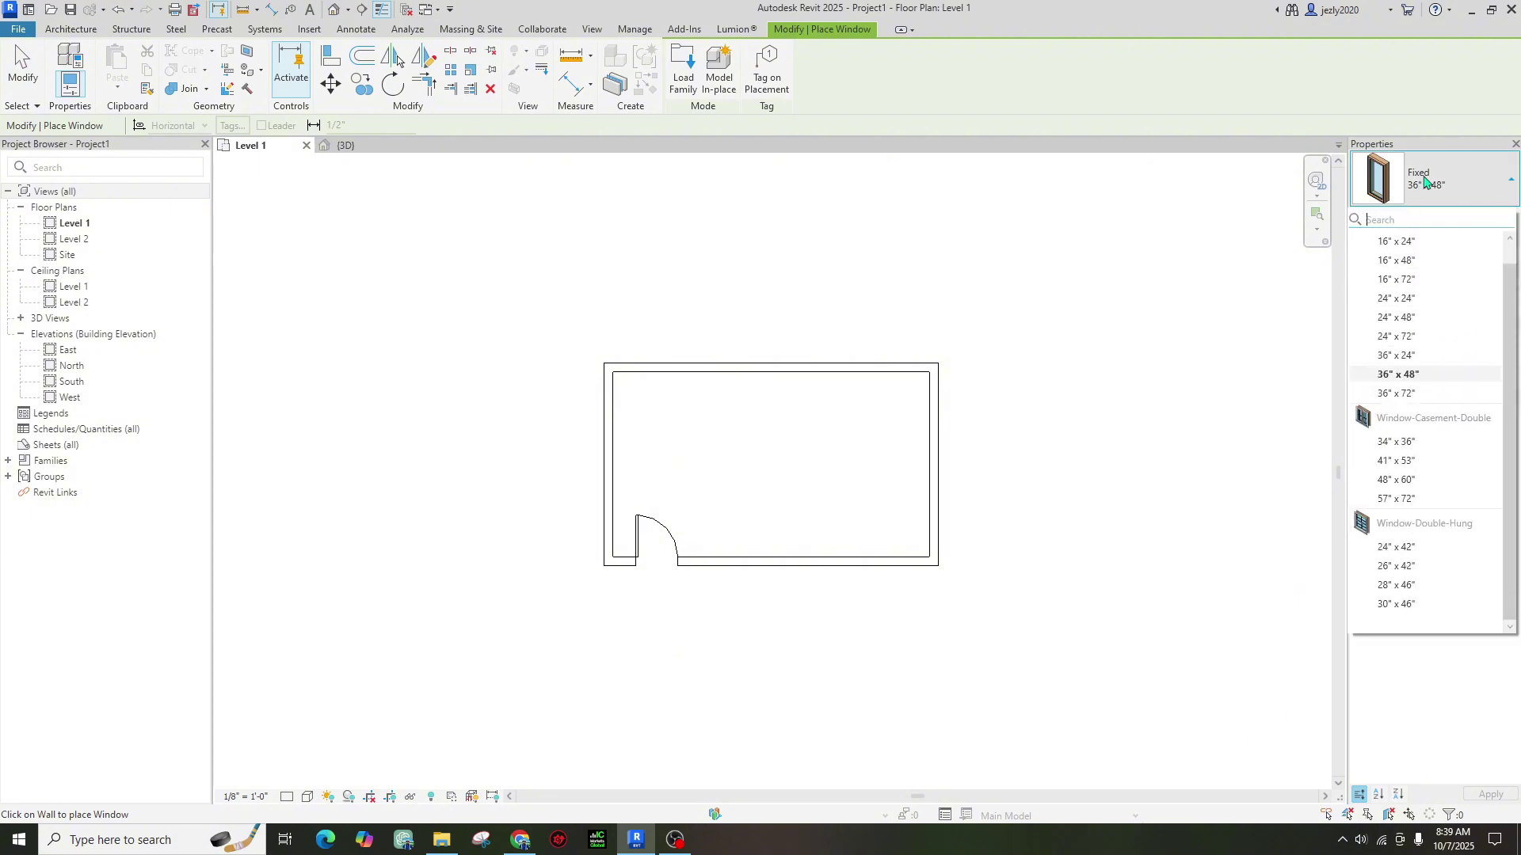
pyautogui.click(1418, 547)
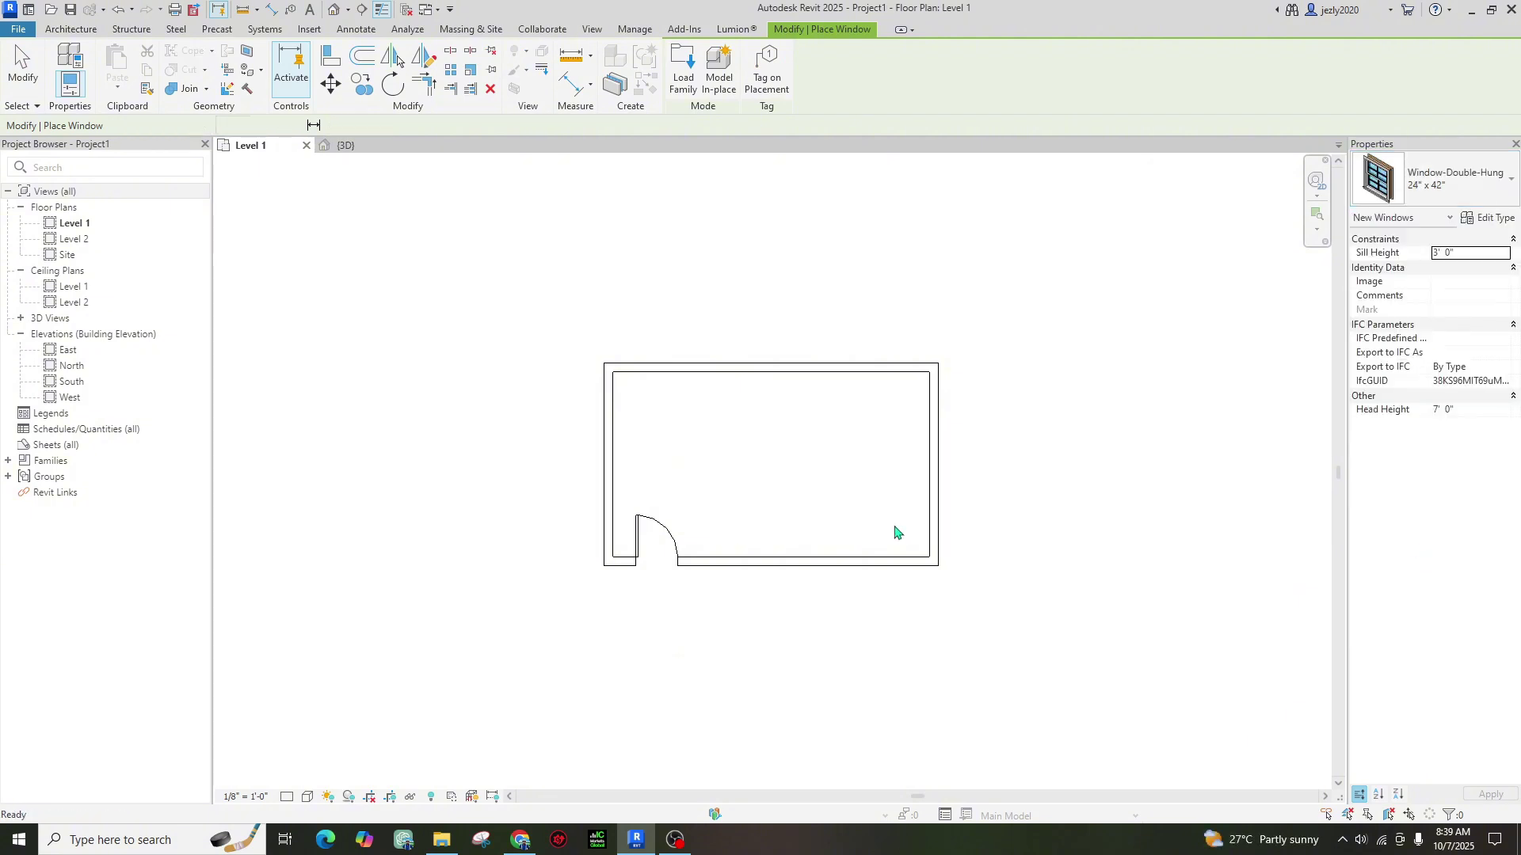
pyautogui.click(1454, 182)
pyautogui.click(1398, 585)
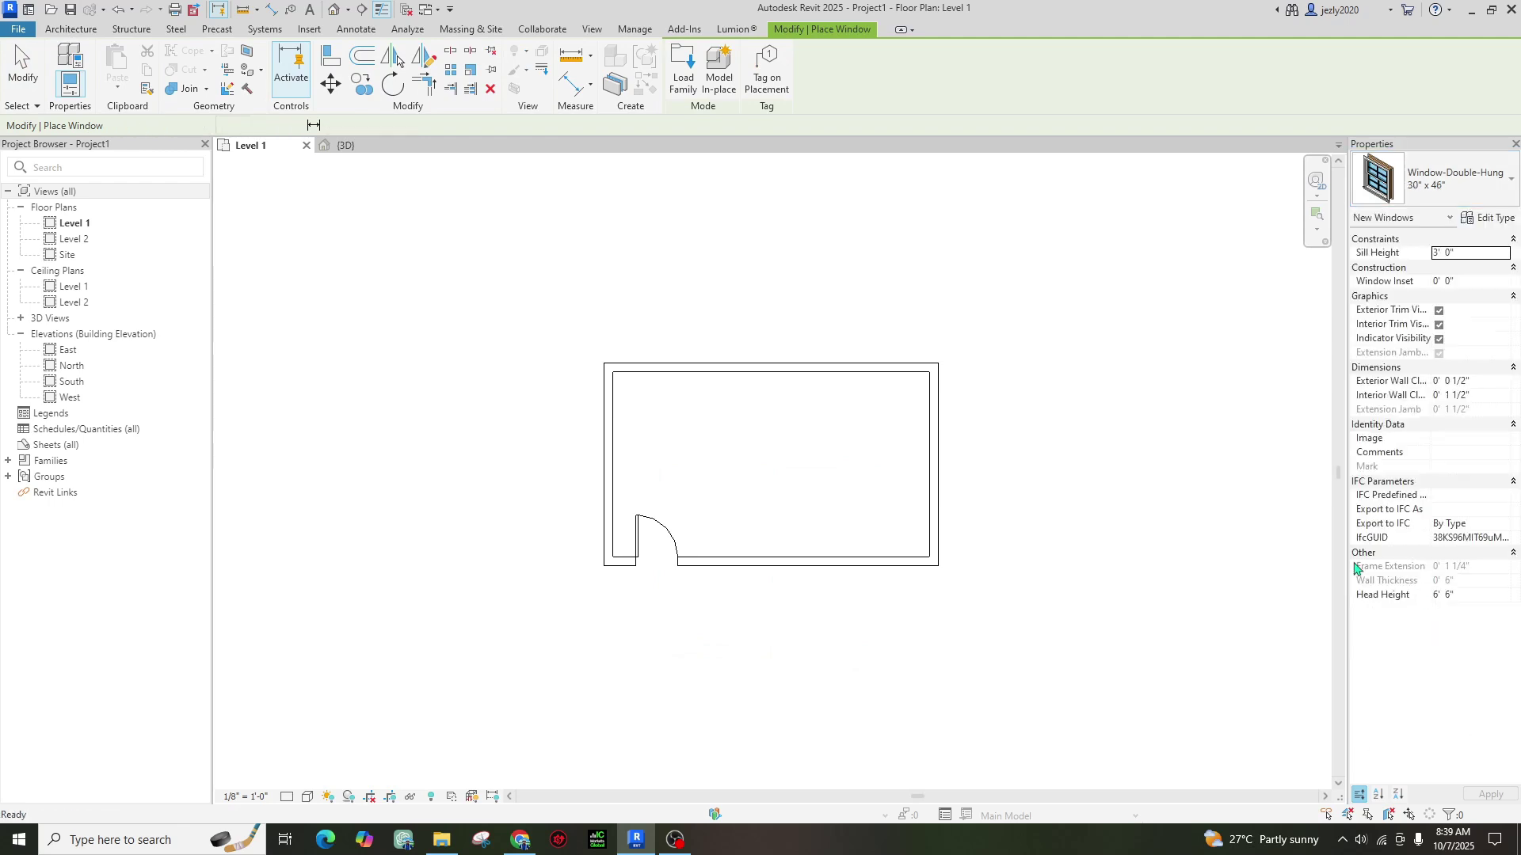
# Switch the window type to Fixed 36" x 72" and place one near the middle of the lower wall.
pyautogui.click(1453, 182)
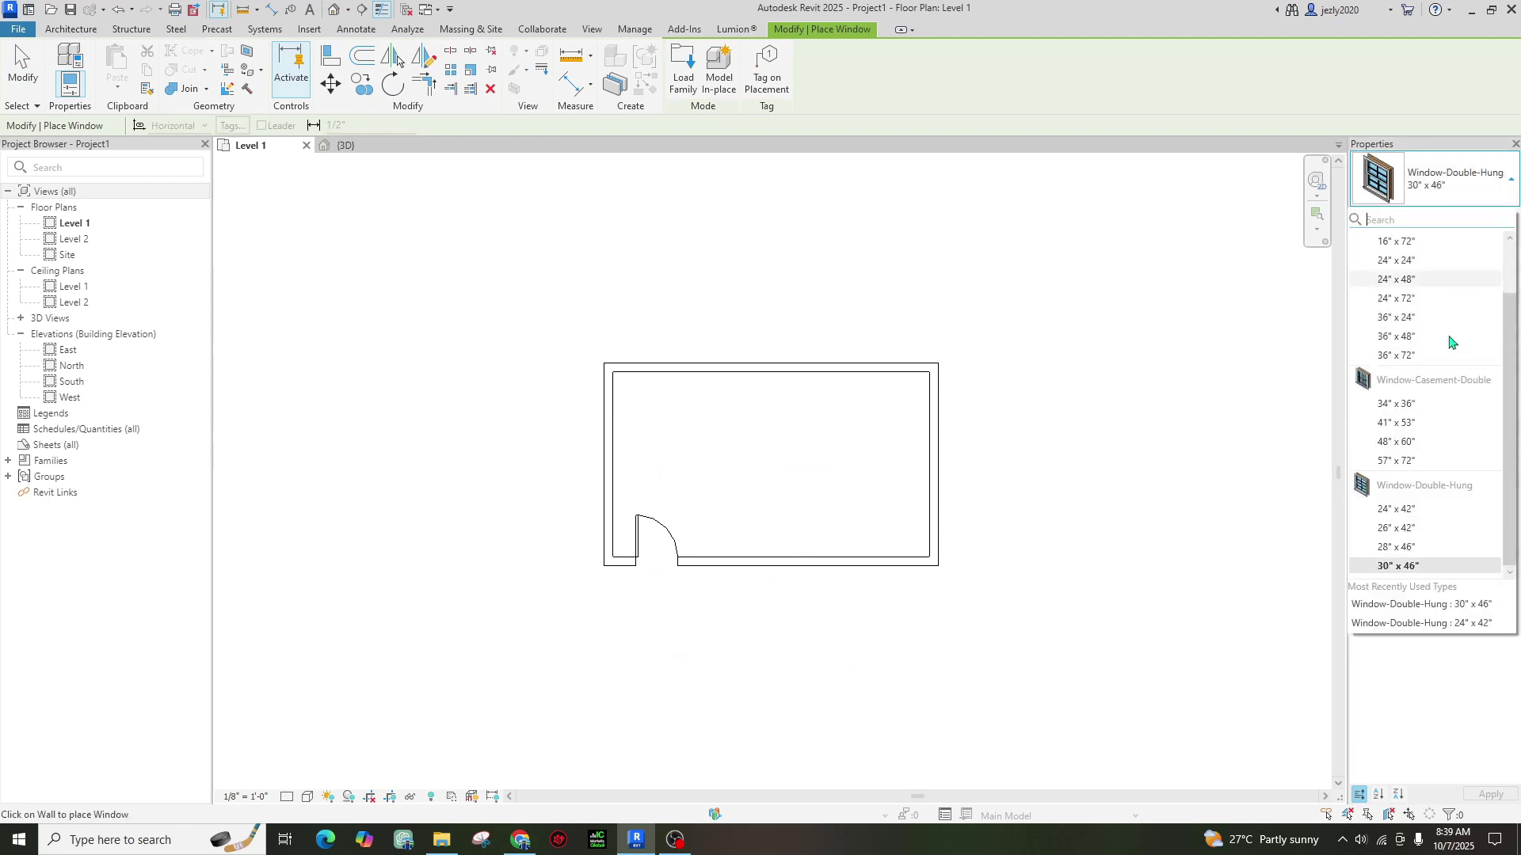
pyautogui.click(1426, 360)
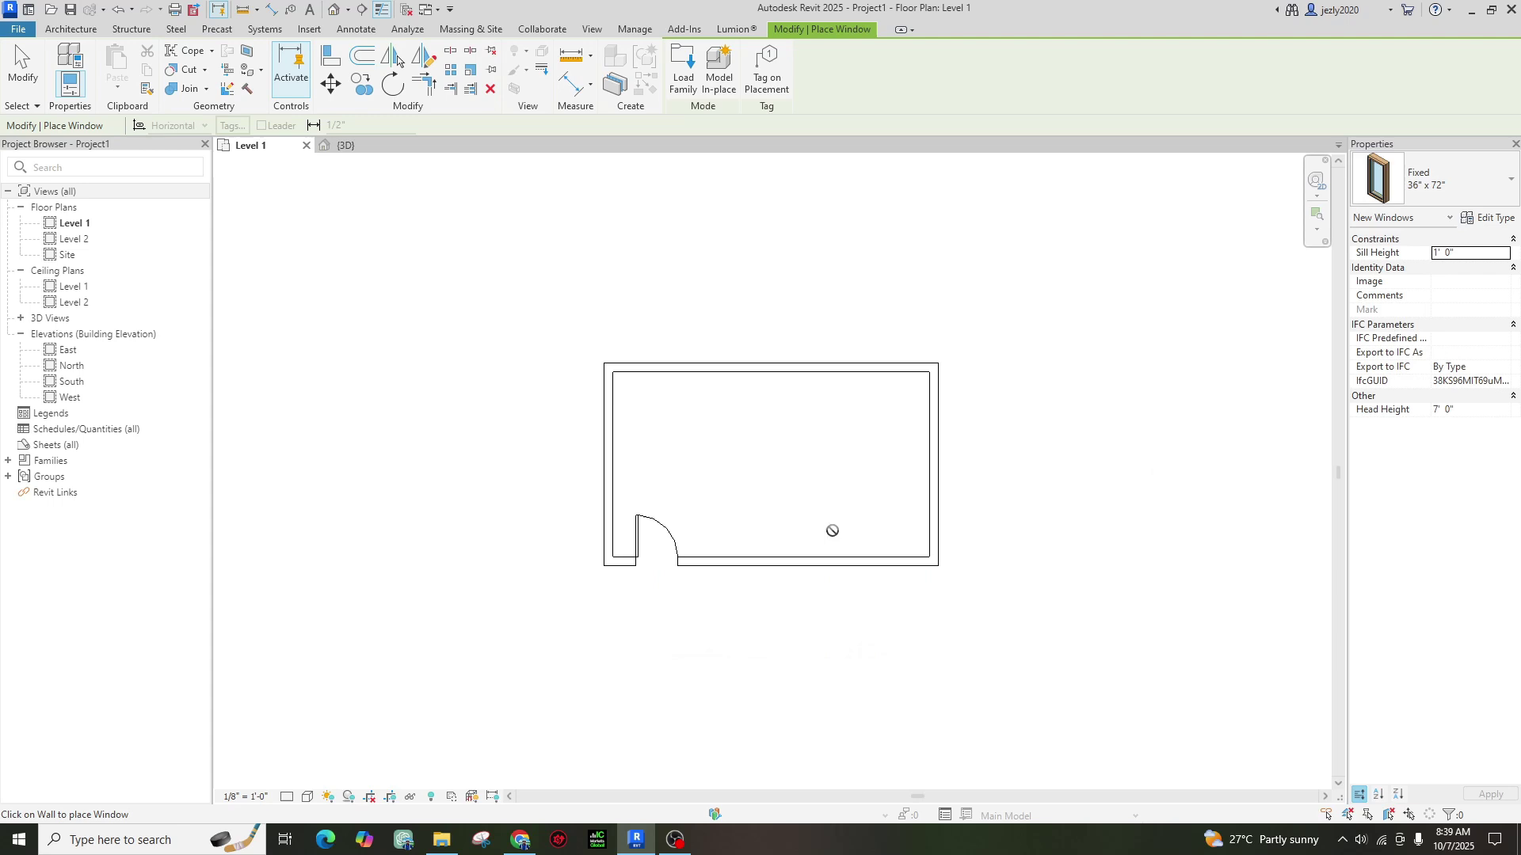
pyautogui.click(773, 560)
pyautogui.press('Escape')
pyautogui.press('Escape')
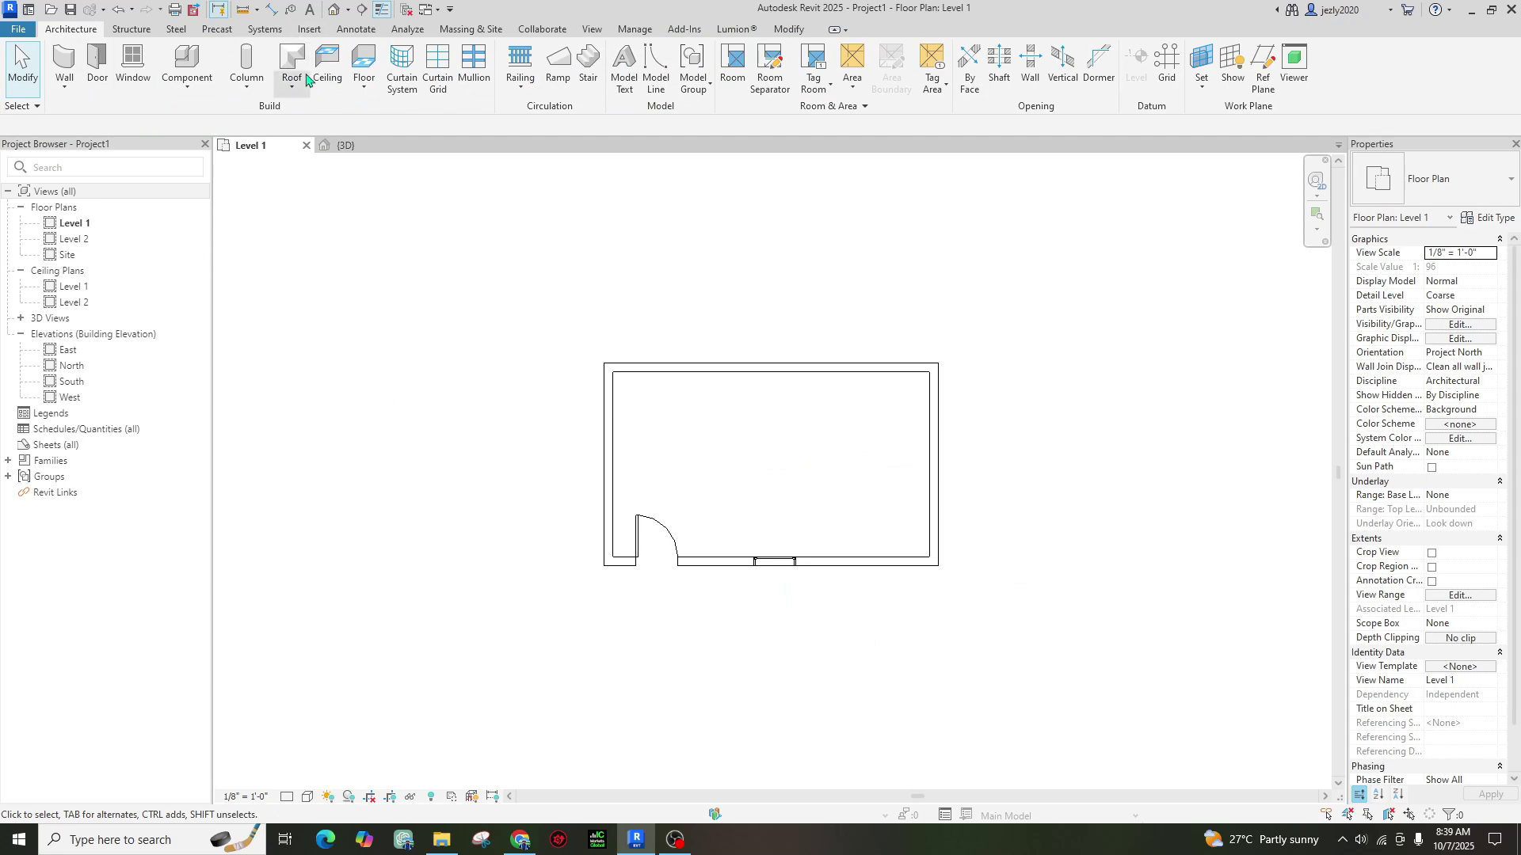
# Add aligned dimensions for the room's depth, placed inside near the right wall, and for its width, placed above the upper wall.
pyautogui.click(355, 29)
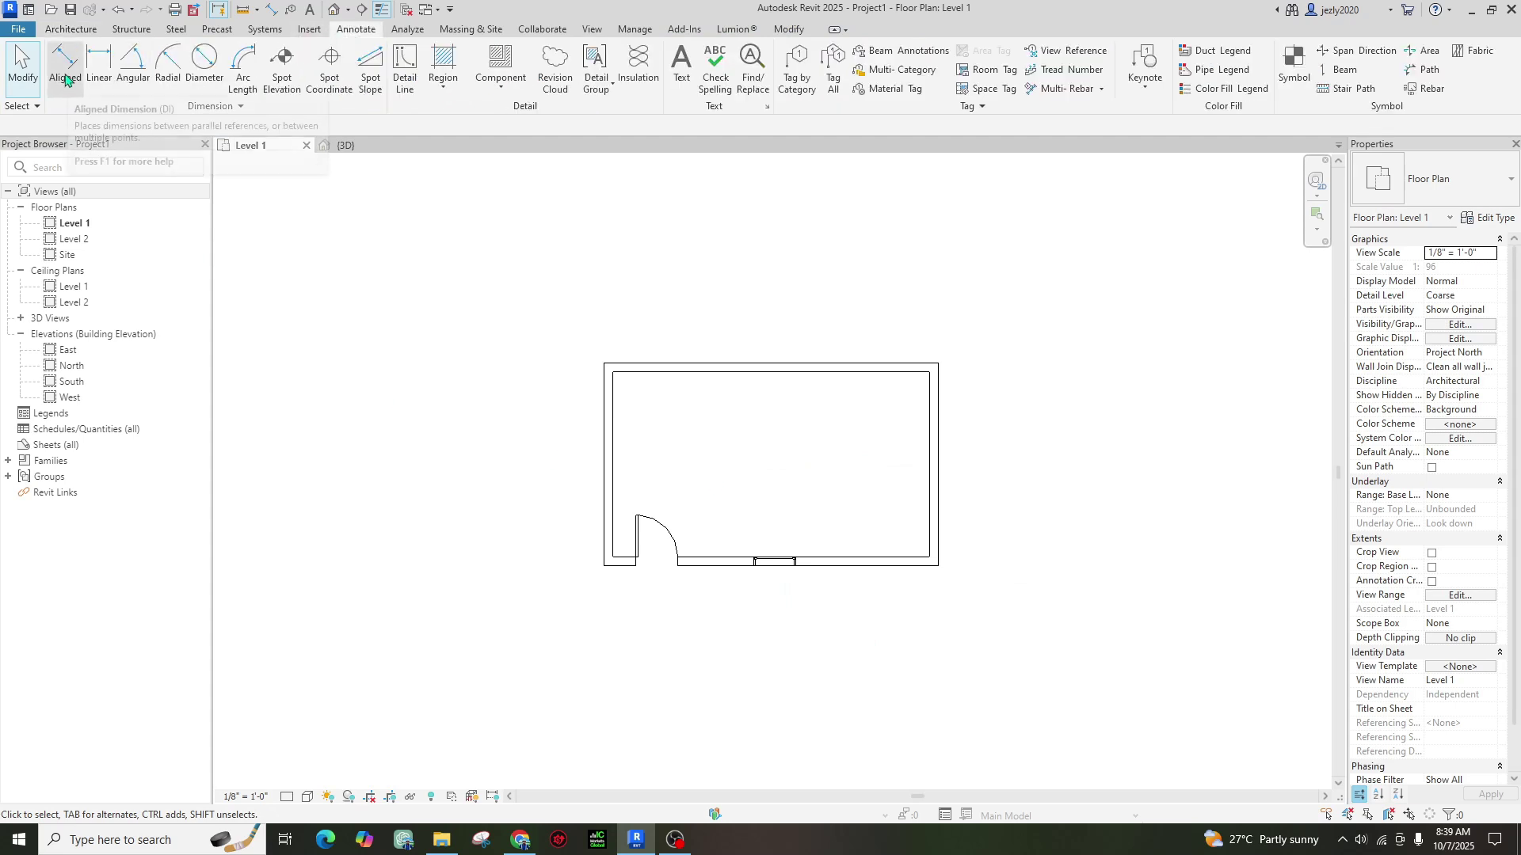
pyautogui.click(71, 73)
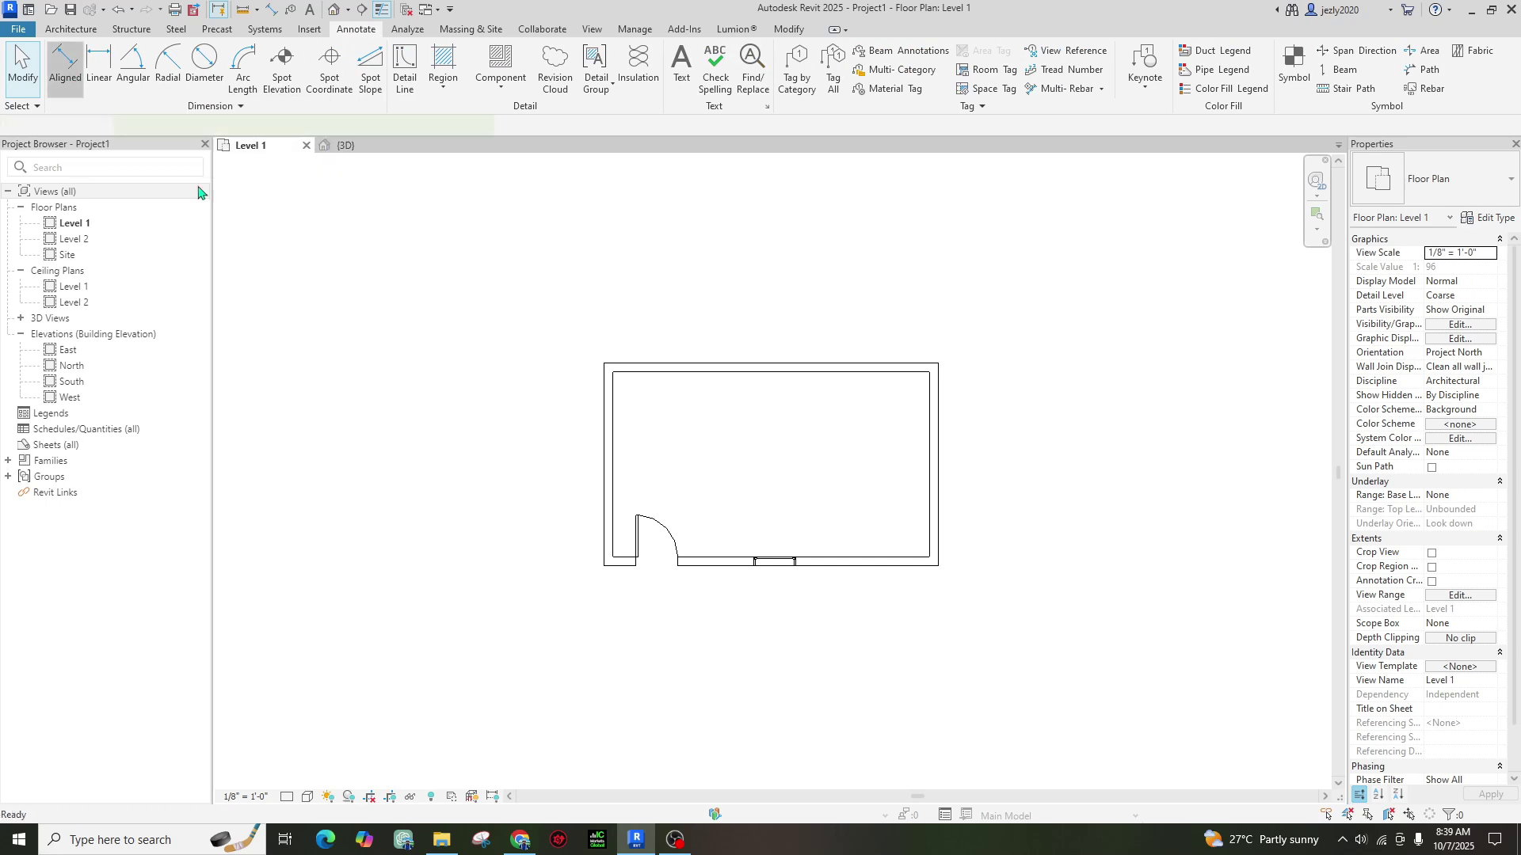
pyautogui.click(843, 559)
pyautogui.click(855, 367)
pyautogui.click(857, 410)
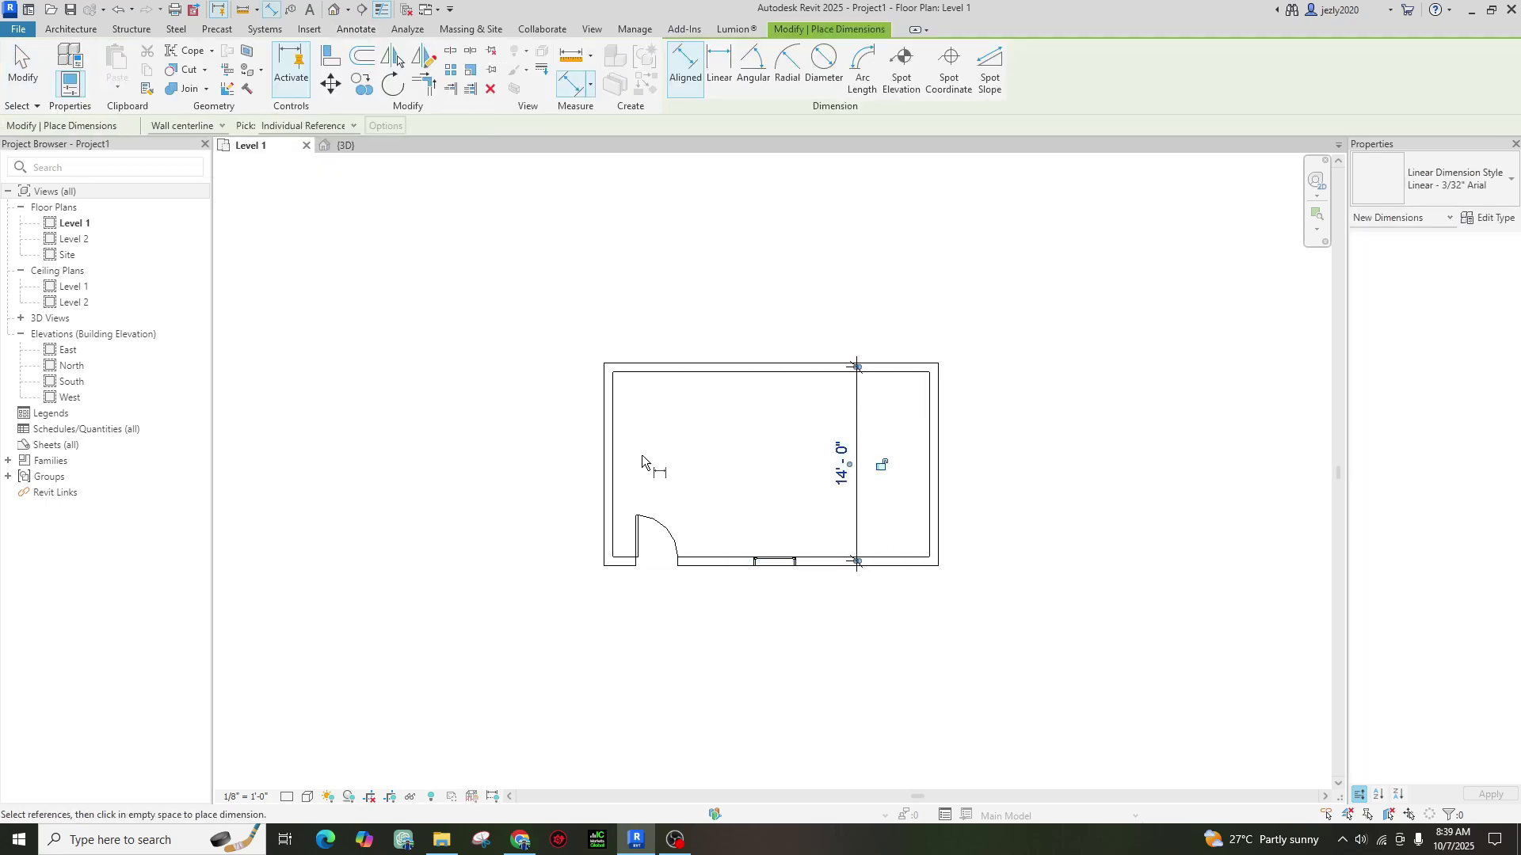
pyautogui.click(612, 458)
pyautogui.click(935, 464)
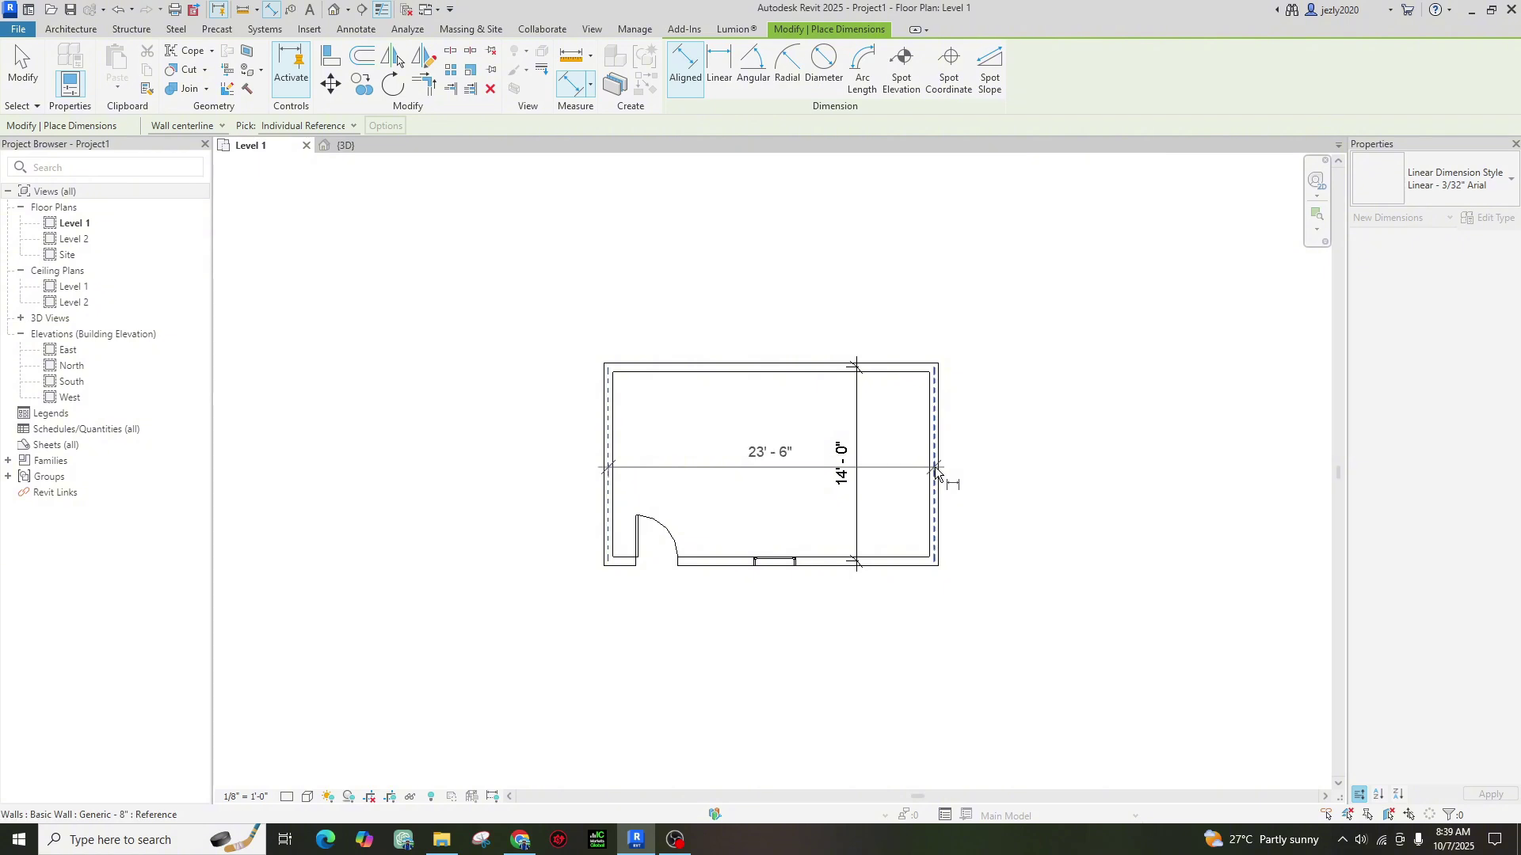
pyautogui.click(907, 328)
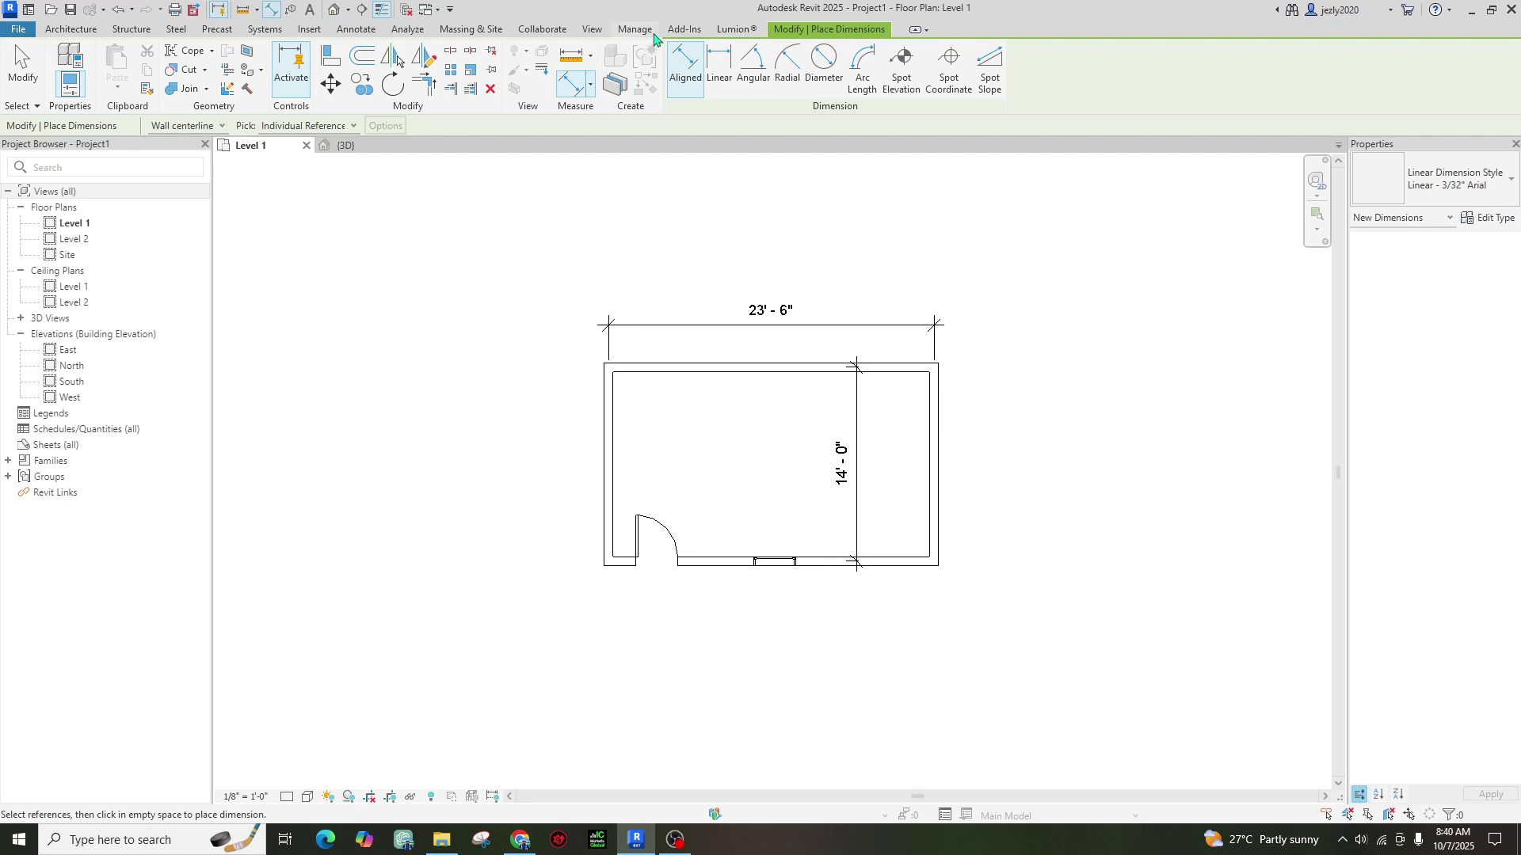
# Inspect the room in the default 3D view from the front side with the door and window.
pyautogui.click(592, 31)
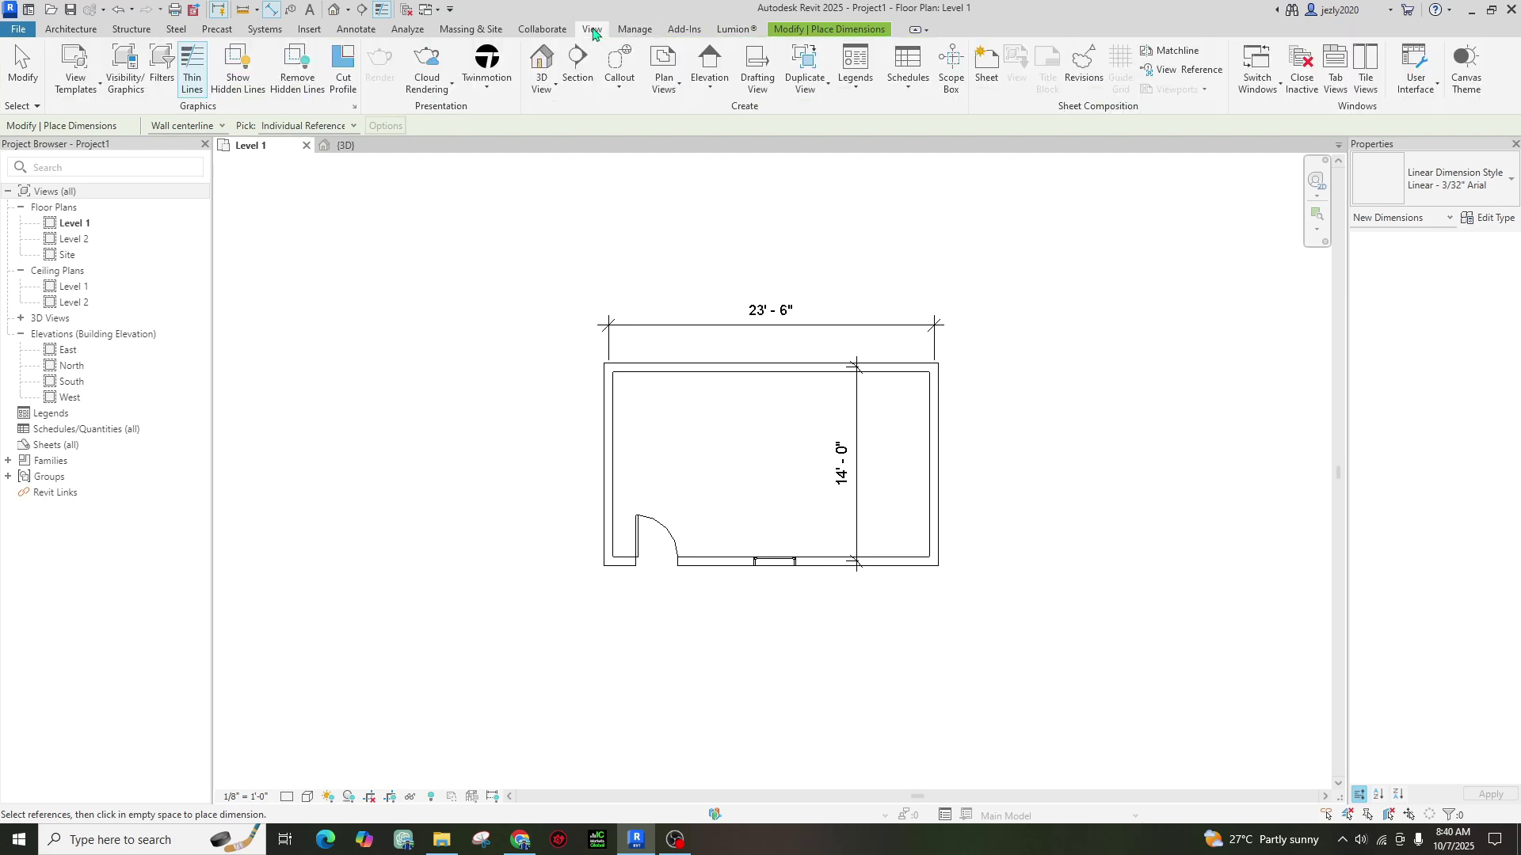
pyautogui.click(546, 86)
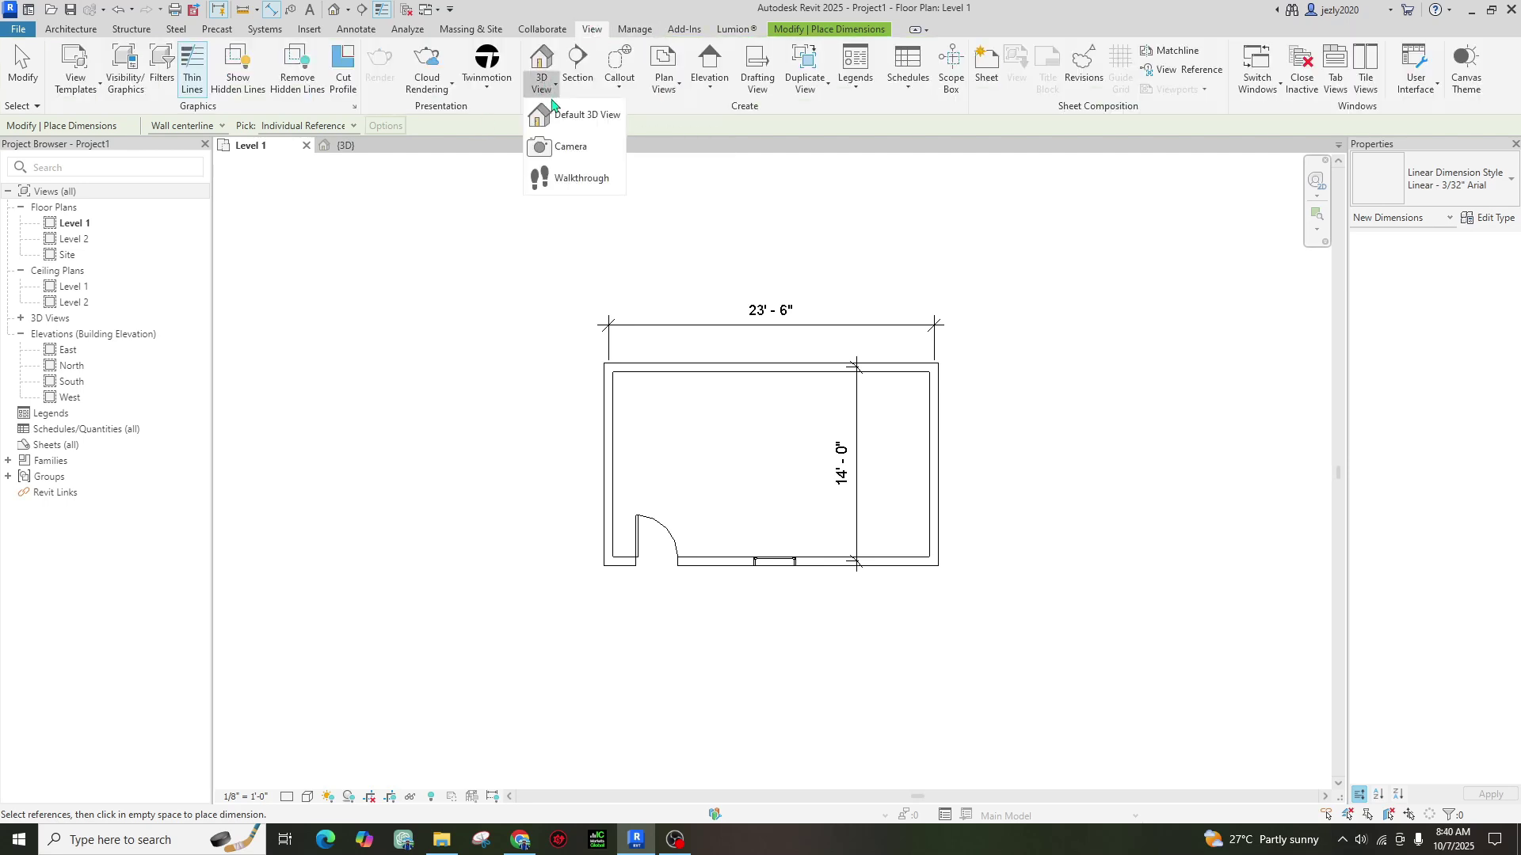
pyautogui.click(566, 115)
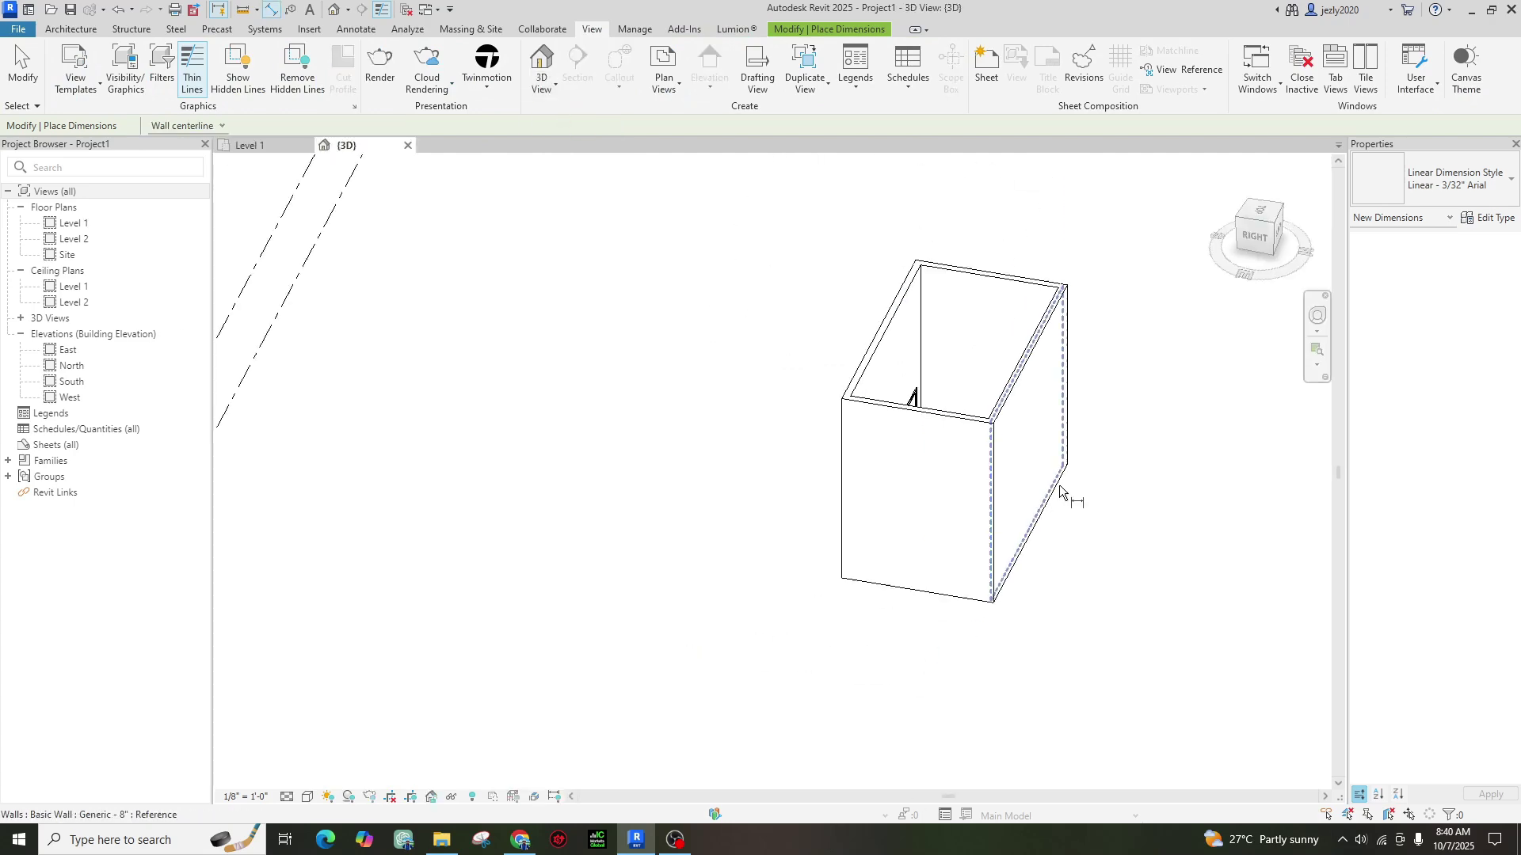
pyautogui.scroll(-1, 1058, 485)
pyautogui.keyDown('shift'); pyautogui.moveTo(784, 599); pyautogui.dragTo(1157, 569, button='middle'); pyautogui.keyUp('shift')
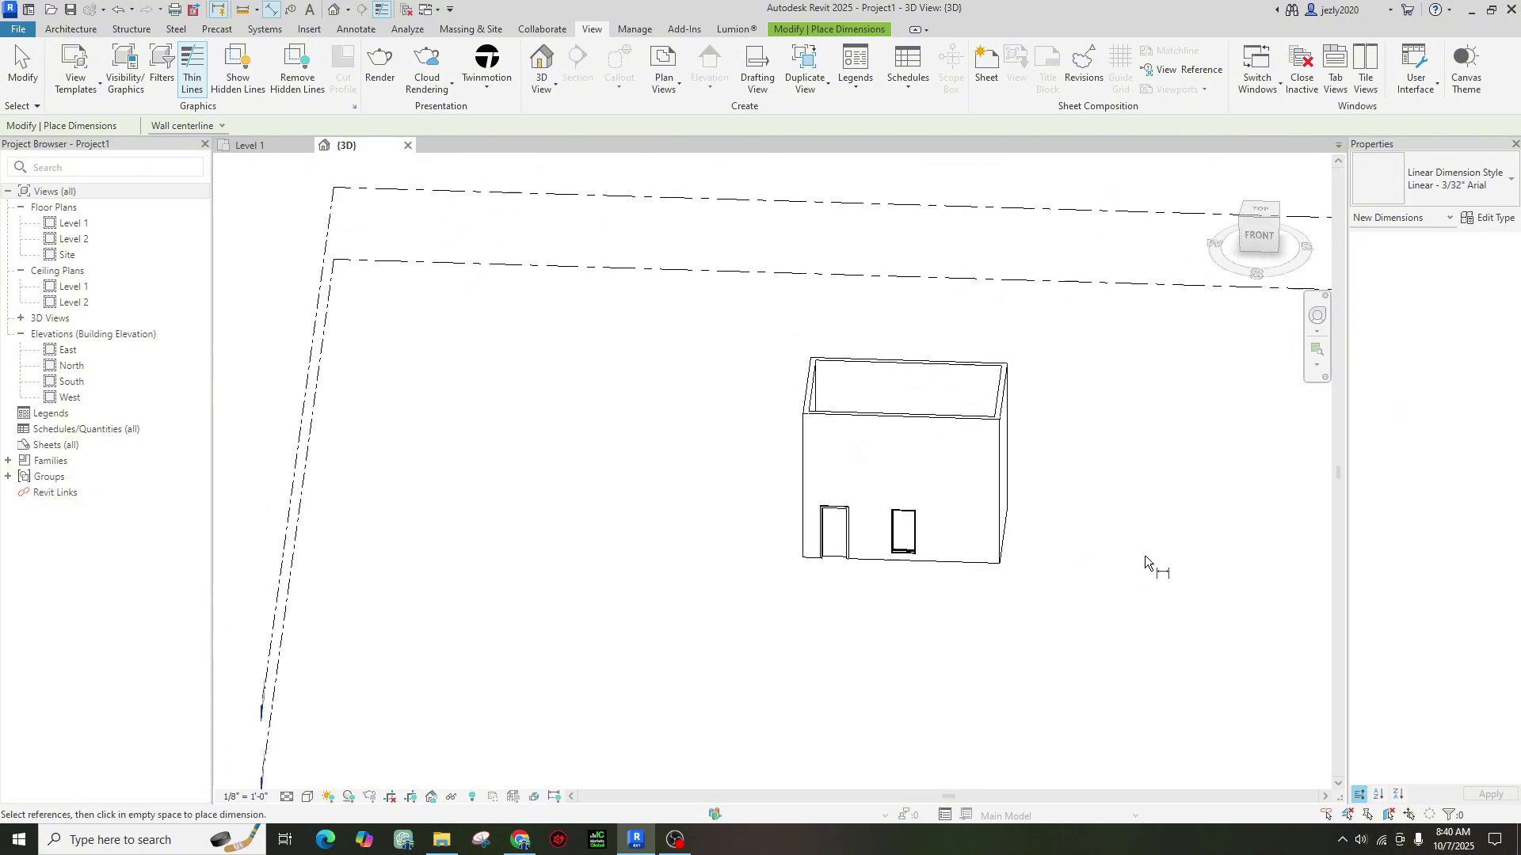